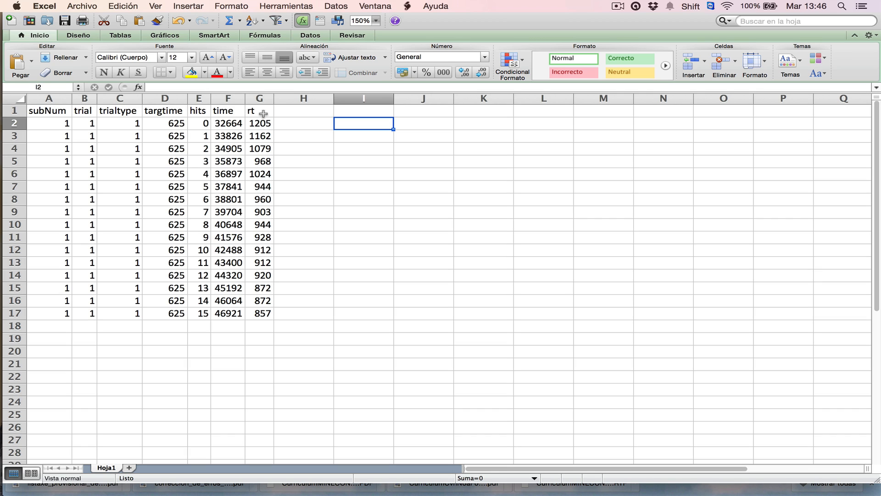
Replace the rt header in G1 with "Intervalo de tiempo entre golpeos"
left_click(263, 114)
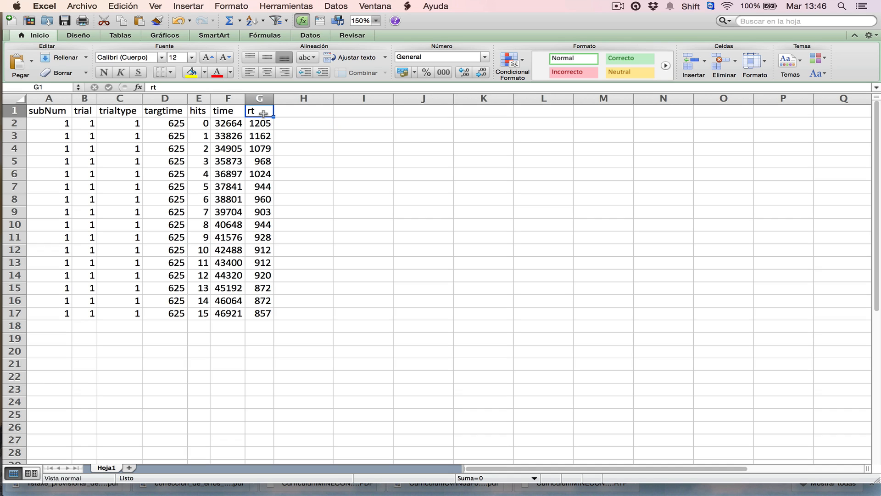
type("Int")
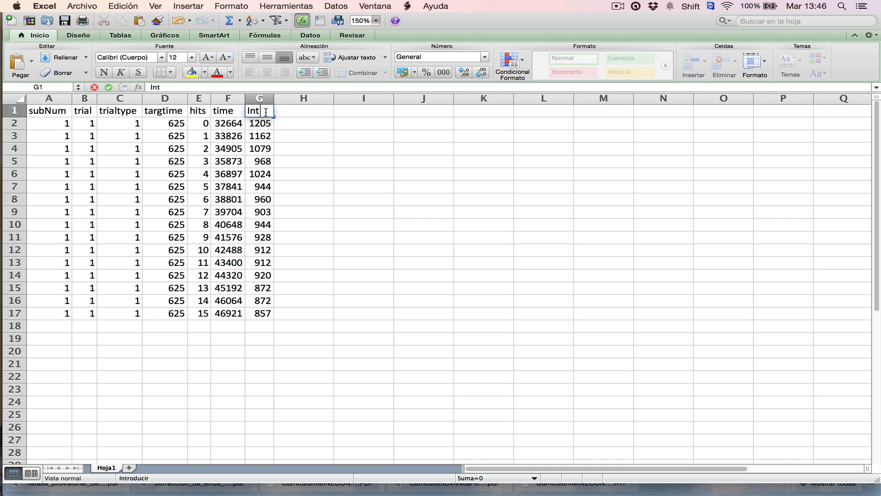
type("ervalo d")
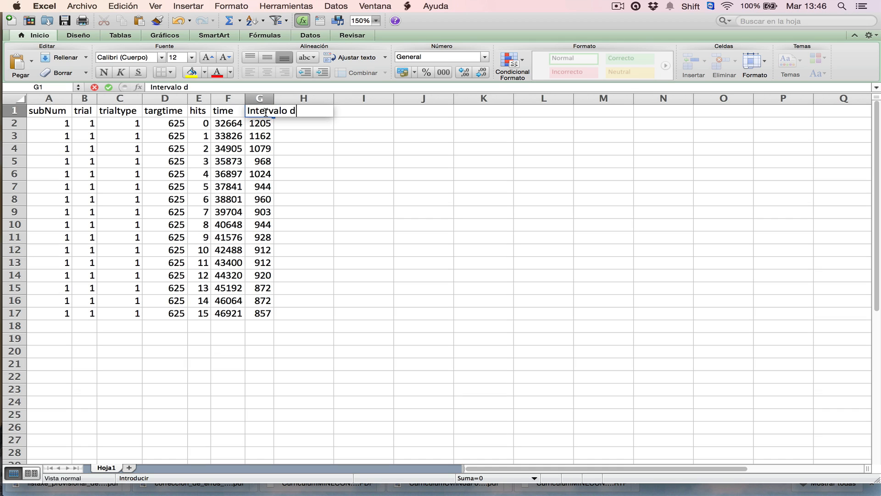
type("e tiempo en")
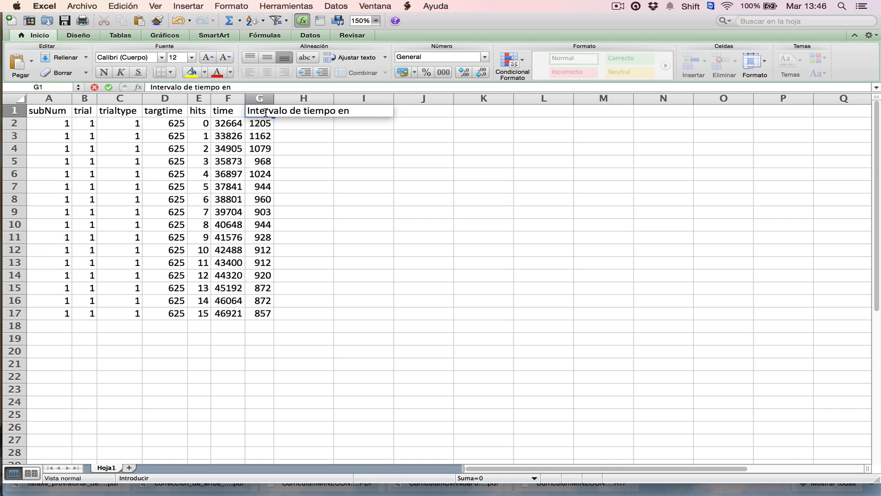
type(" rtre golpeo")
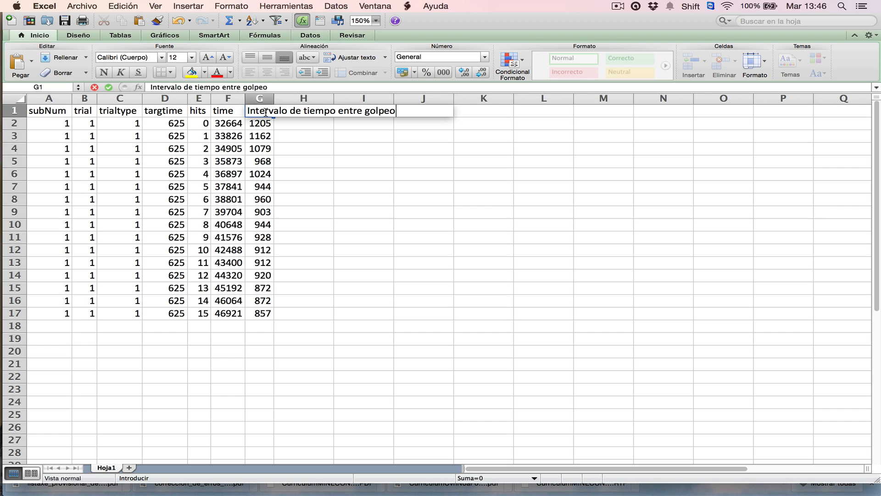
type("s")
left_click(303, 152)
Set the font size of the G1 header to 10
left_click(264, 113)
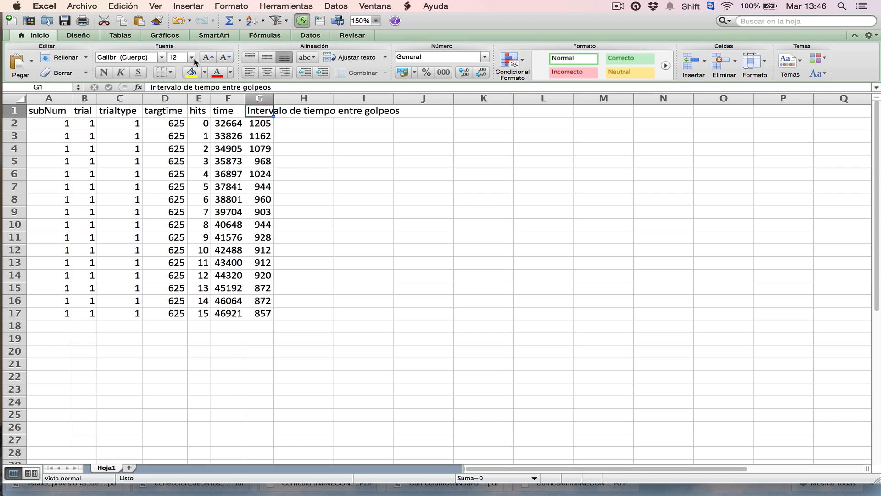
left_click(177, 57)
type("1")
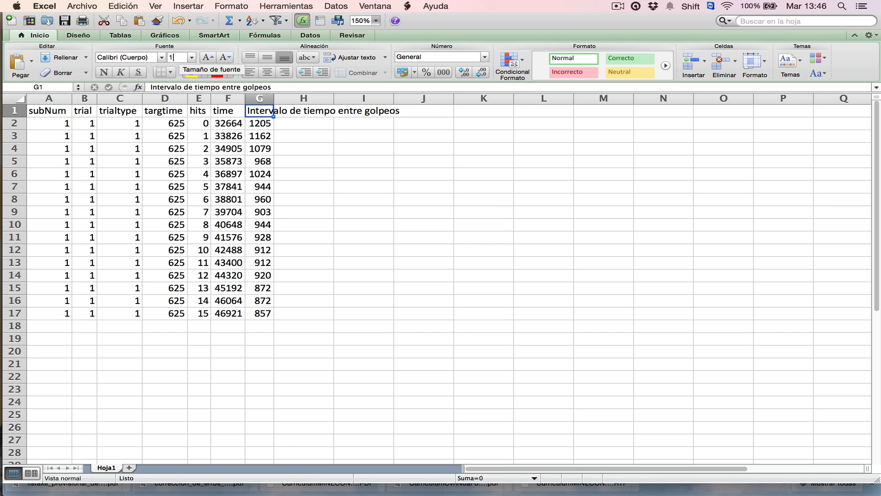
type("0")
key("Return")
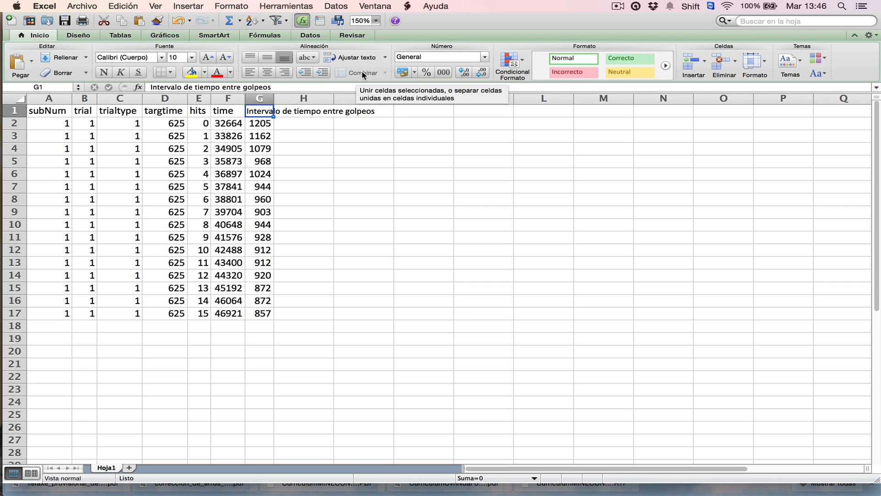
Wrap the text of the G1 header and widen column G so the header fits on two lines
left_click(385, 58)
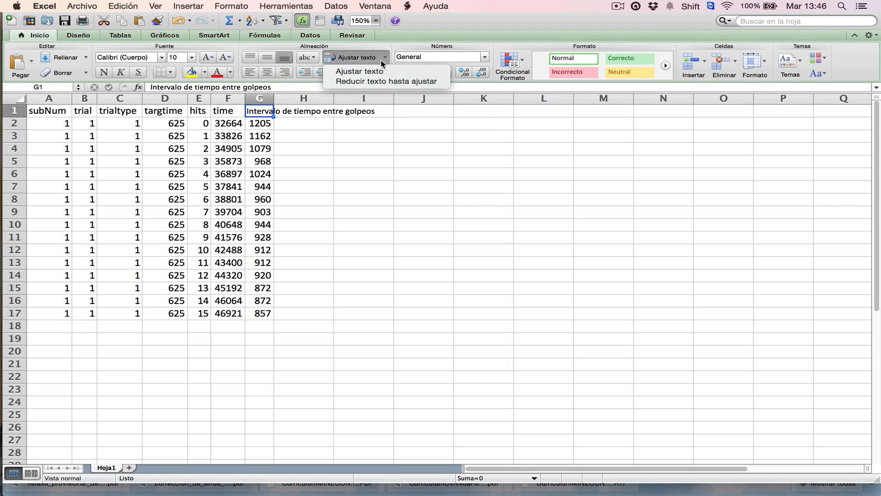
left_click(368, 72)
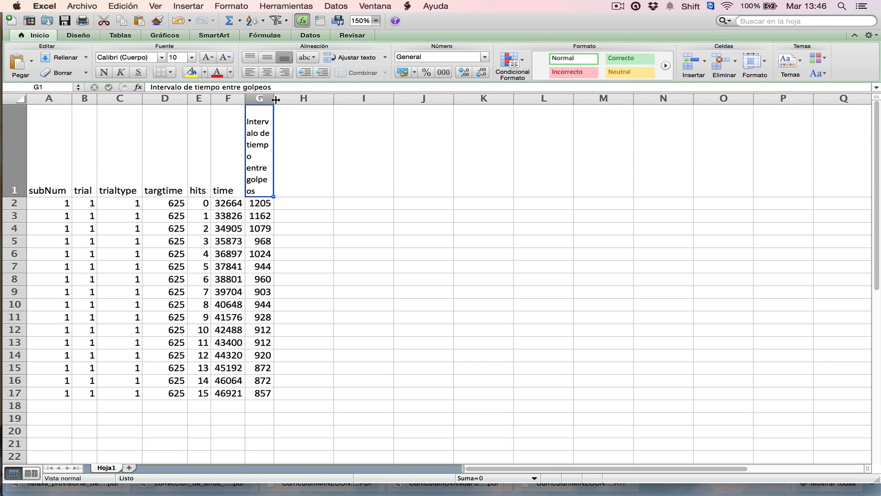
left_click_drag(276, 100, 339, 100)
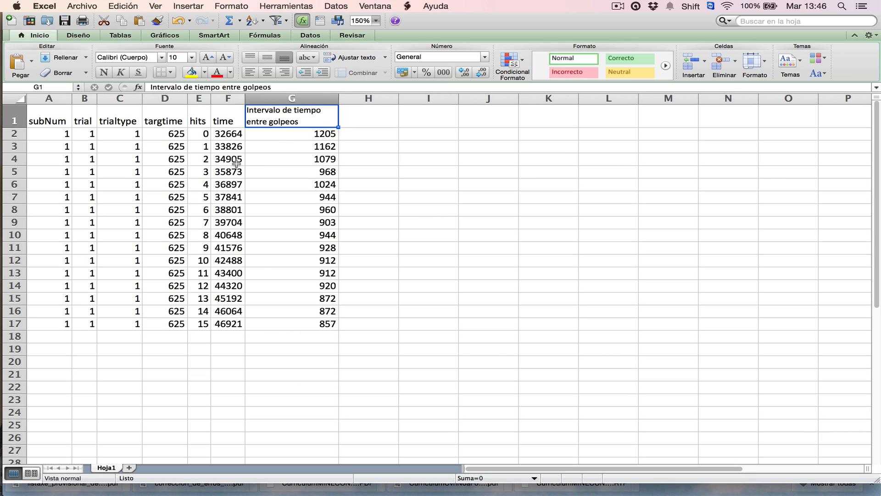
Delete cells A1:F17, shifting the remaining cells left, and widen column A so its header fits on two lines
left_click(263, 178)
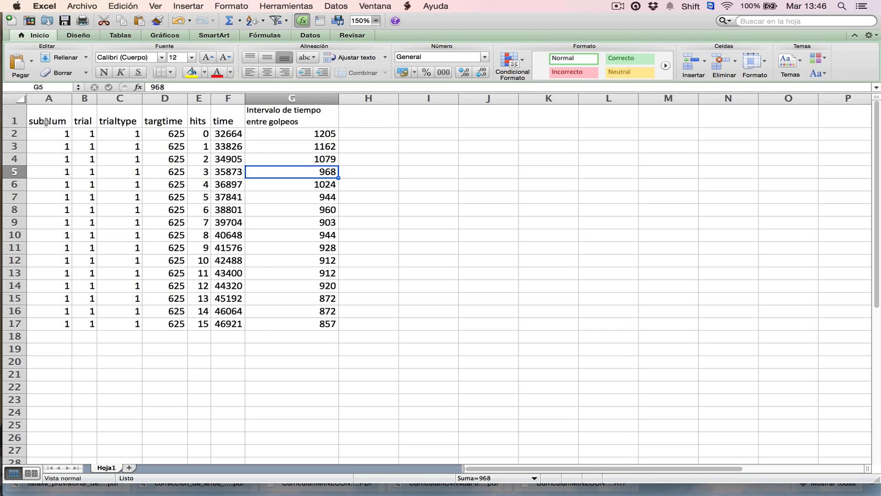
left_click_drag(46, 122, 225, 324)
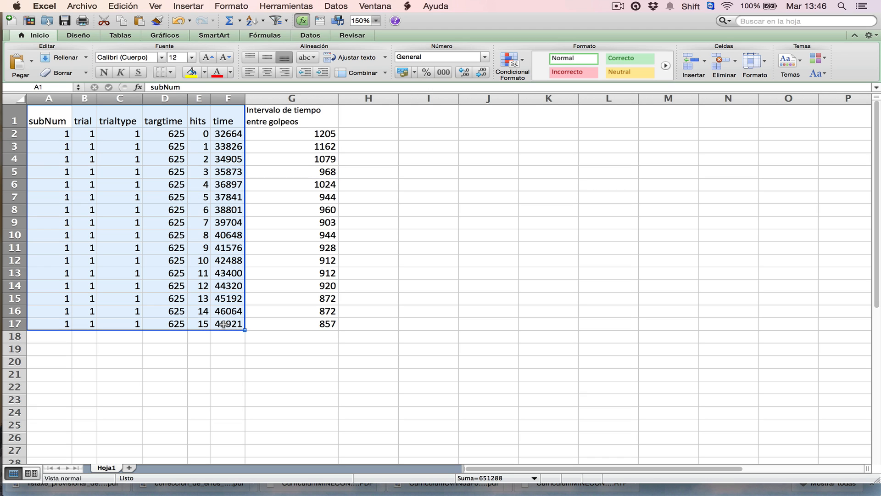
right_click(192, 203)
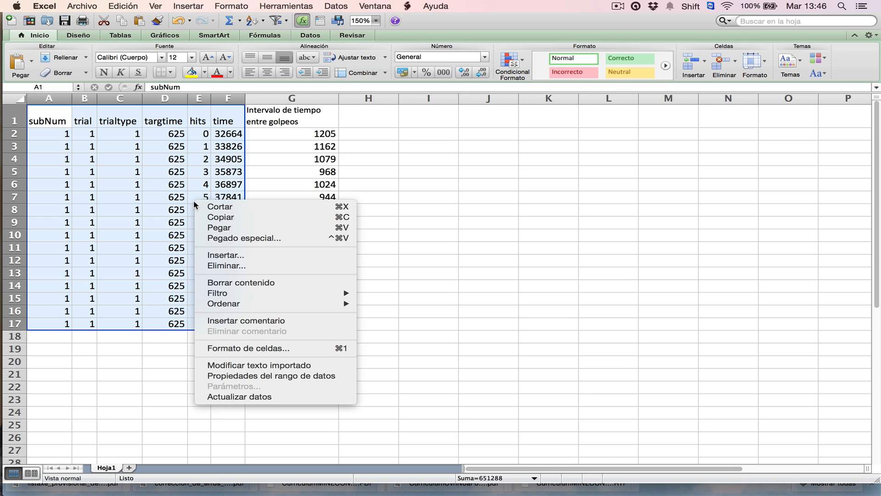
left_click(221, 267)
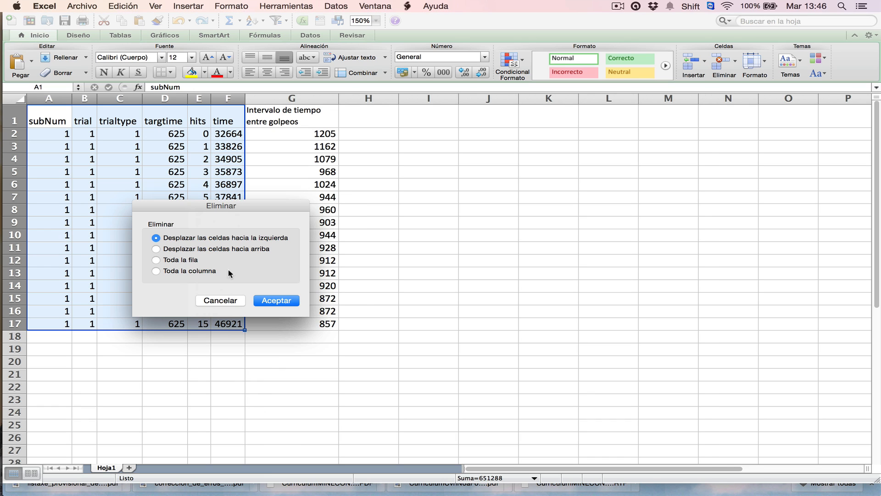
left_click(276, 301)
left_click(144, 219)
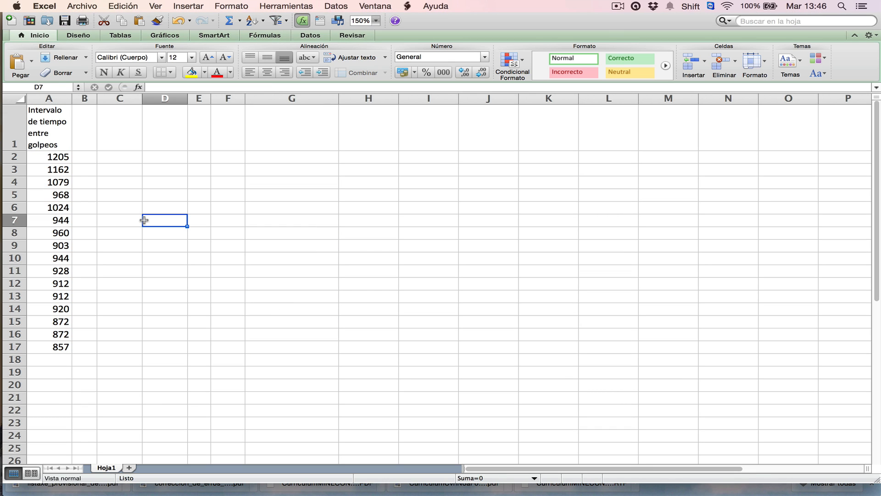
left_click_drag(72, 98, 138, 104)
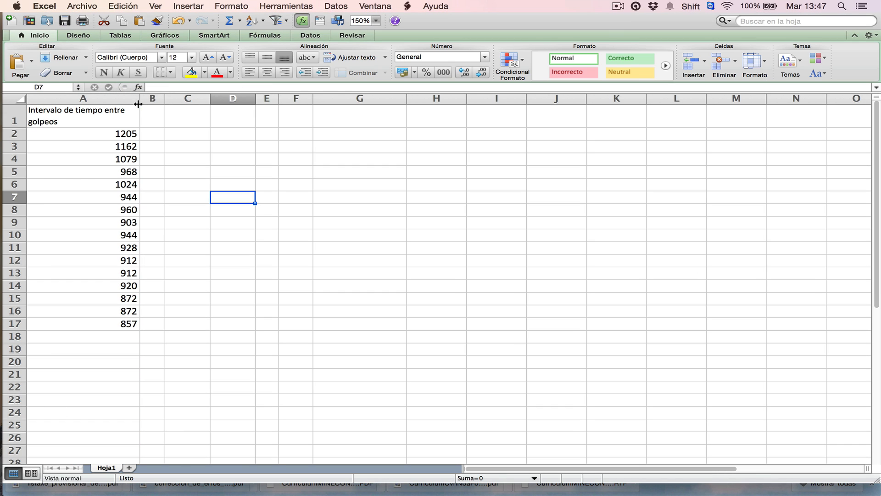
Clear the first and last interval values, in cells A2 and A17
left_click(73, 158)
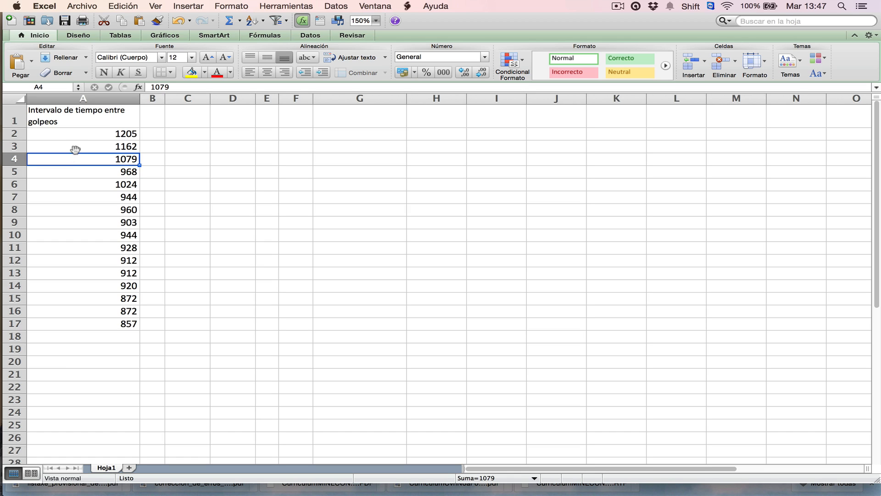
left_click(82, 137)
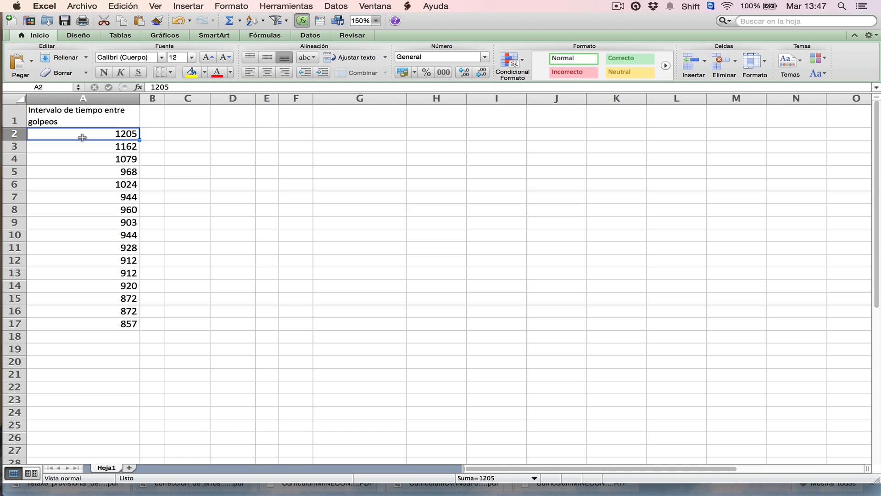
key("Delete")
left_click(119, 329)
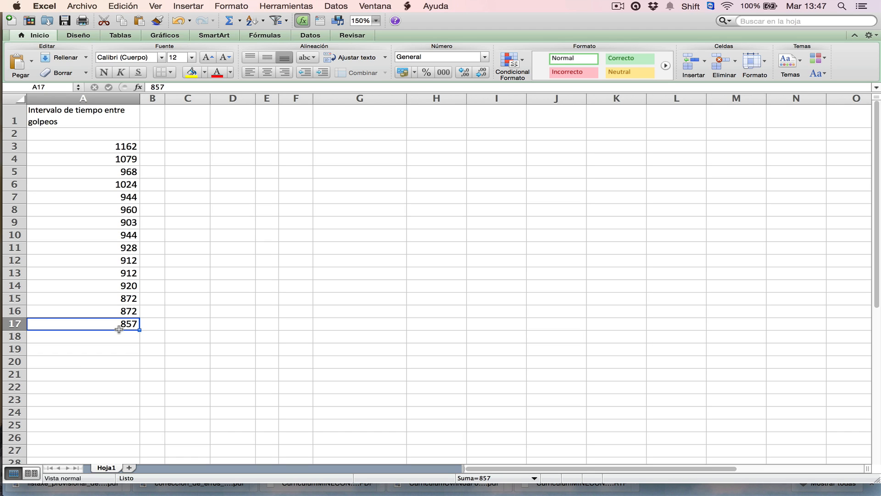
key("Delete")
left_click(193, 307)
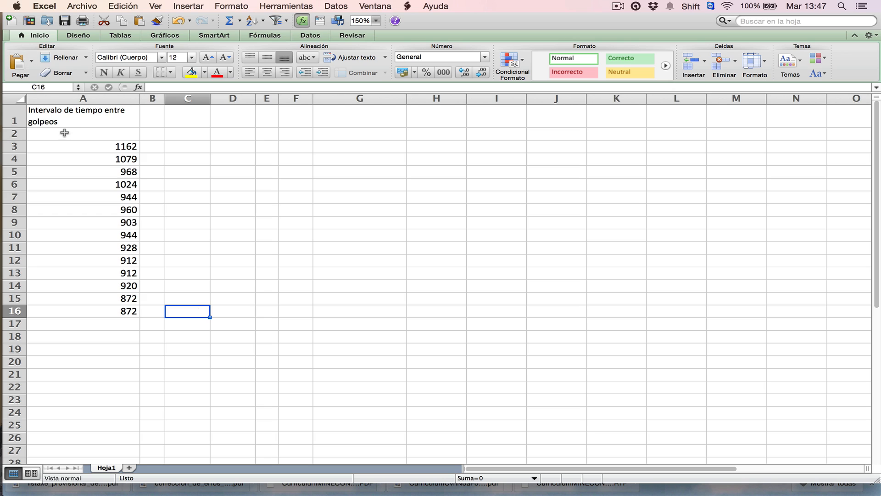
Add the unit to the A1 header so it reads "Intervalo de tiempo entre golpeos (ms)"
double_click(64, 122)
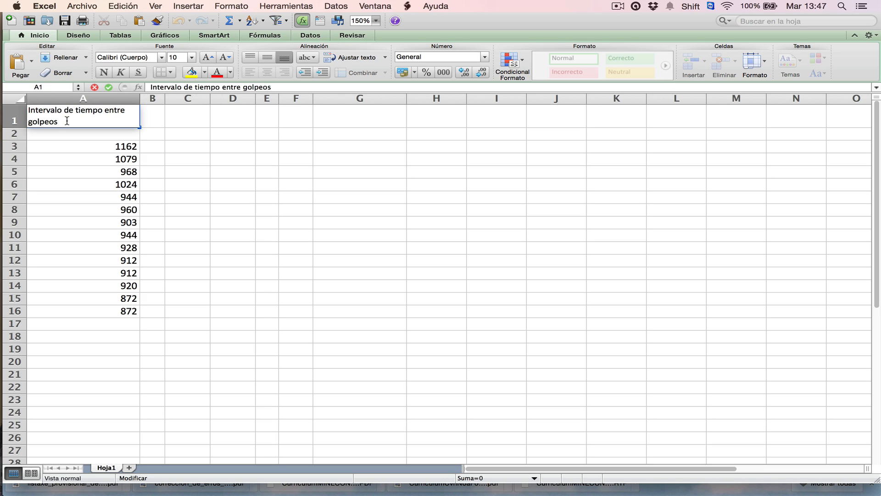
type("(ms)")
left_click(188, 134)
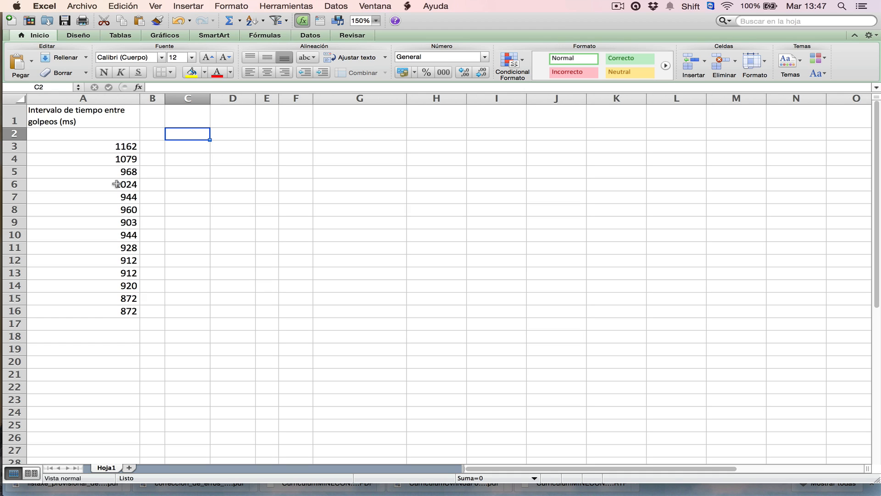
left_click(97, 343)
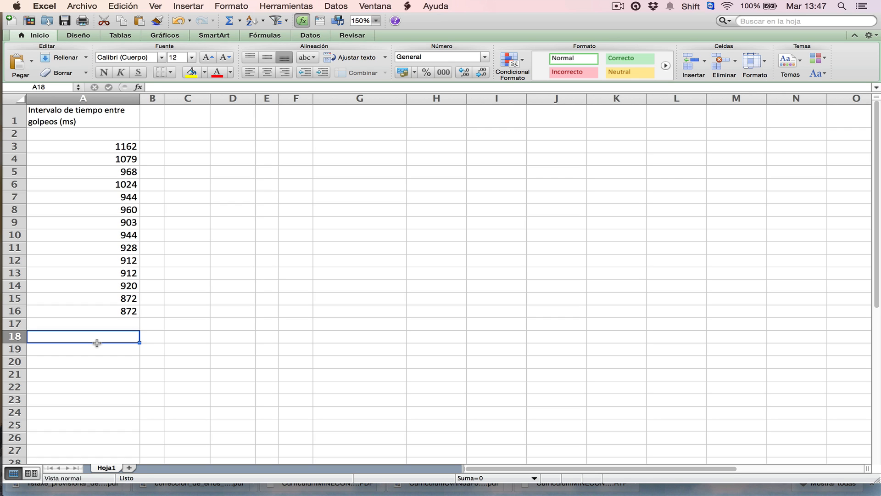
type("=")
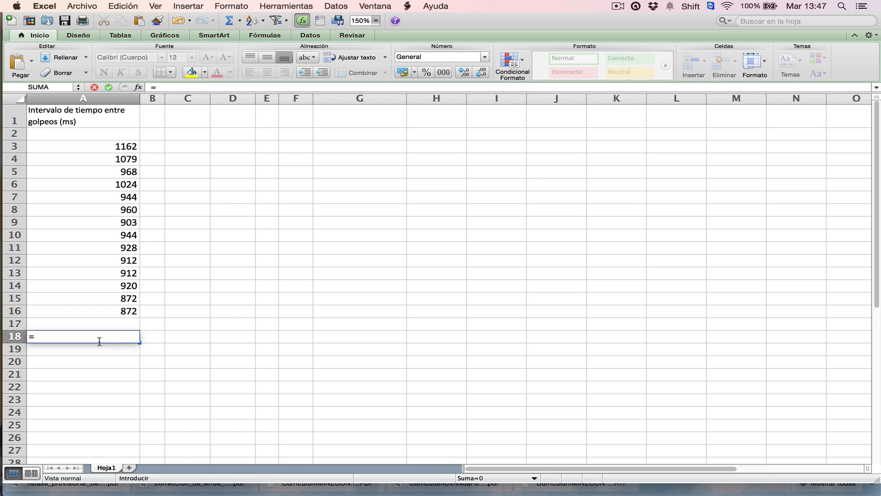
type("promedi")
key("BackSpace")
key("BackSpace")
key("BackSpace")
key("BackSpace")
key("BackSpace")
key("BackSpace")
key("BackSpace")
key("BackSpace")
key("BackSpace")
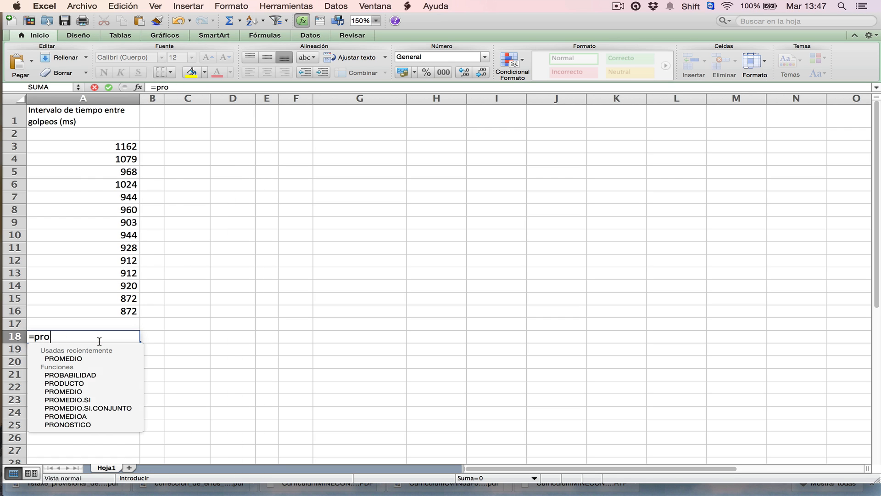
key("Escape")
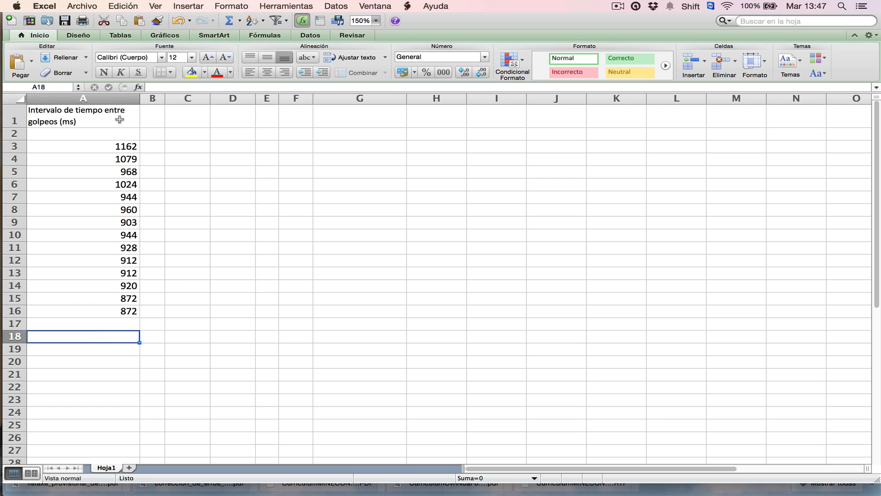
Move the whole interval column from column A to column G
left_click(116, 96)
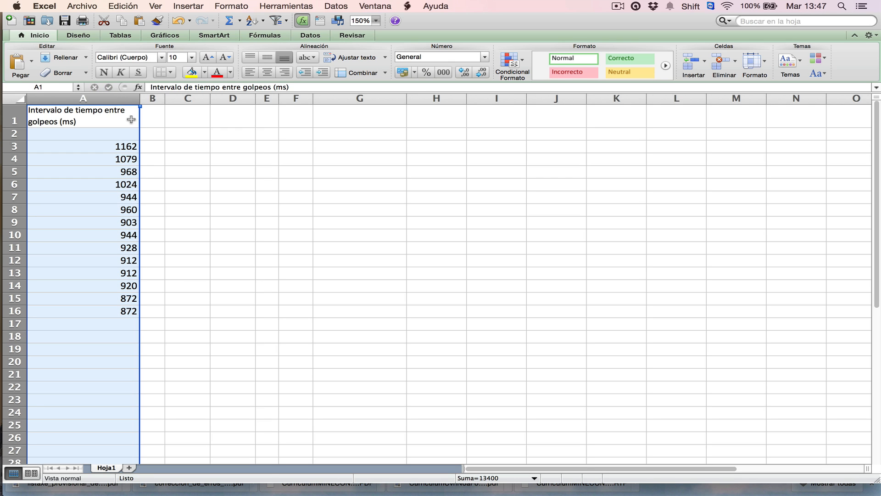
left_click_drag(138, 120, 341, 133)
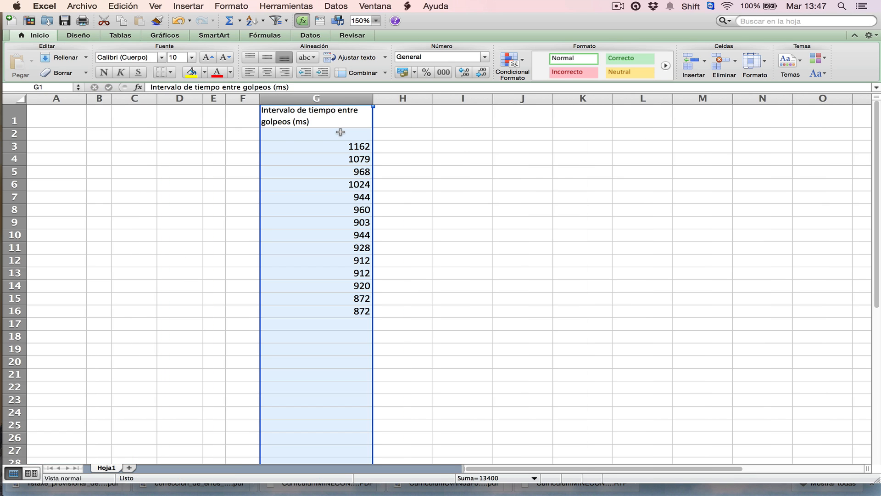
left_click(213, 248)
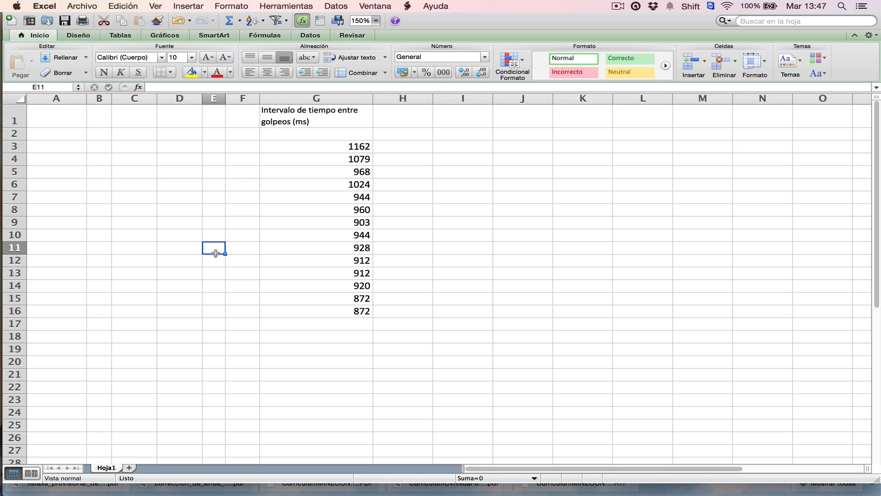
Enter the labels Media, SD and CV in cells F17 to F19
left_click(234, 326)
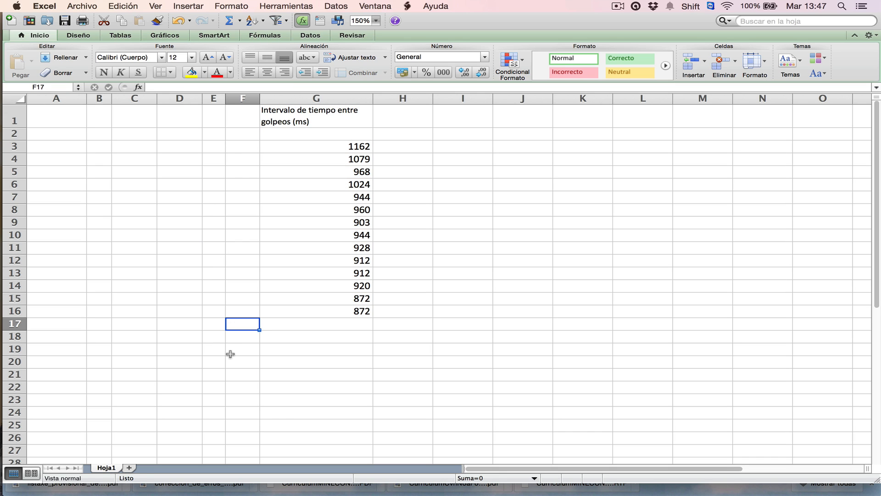
type("Media")
key("Return")
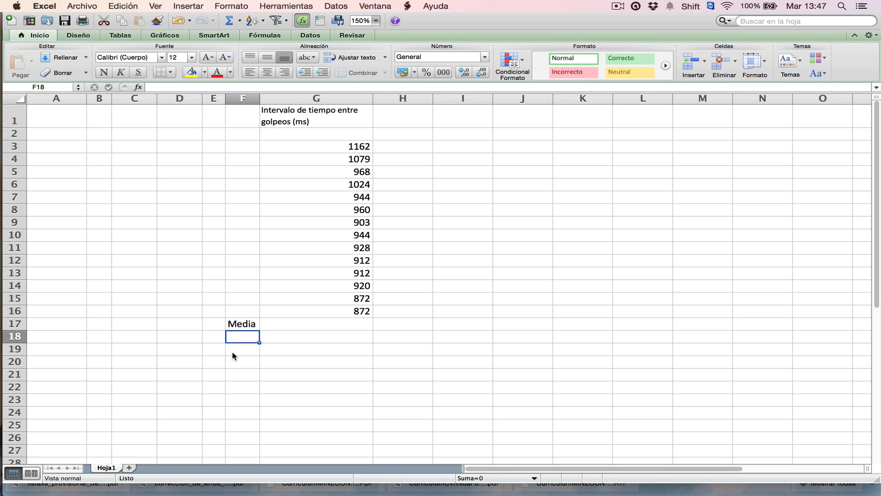
type("SD")
key("Return")
type("CV")
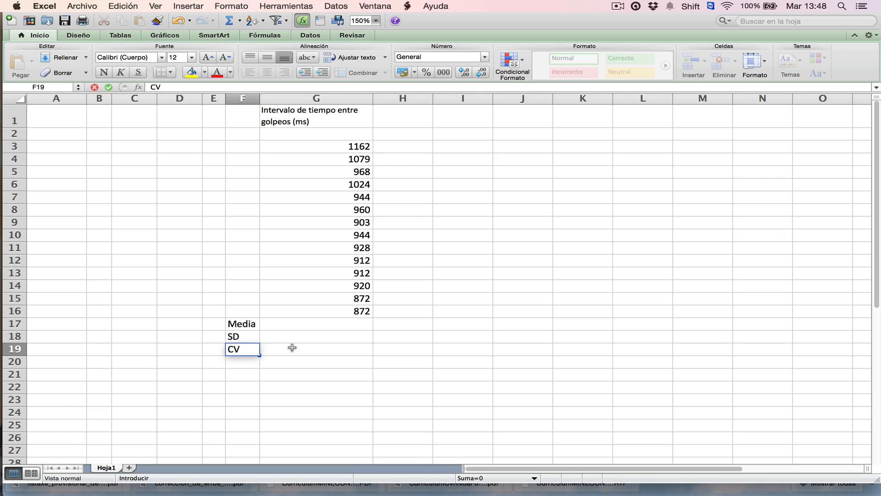
left_click(294, 349)
Widen column F to about 10,67 and extend the mean label in F17 to "Media (ms)"
left_click_drag(260, 97, 289, 97)
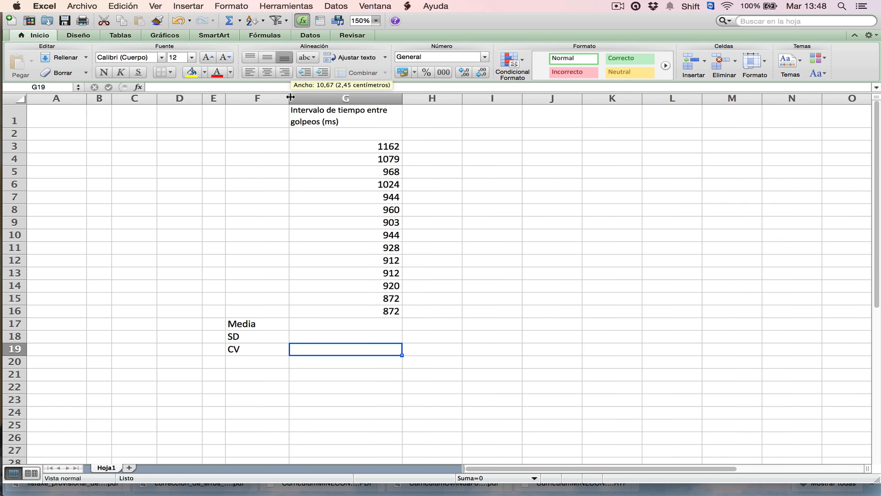
double_click(261, 324)
type("(ms)")
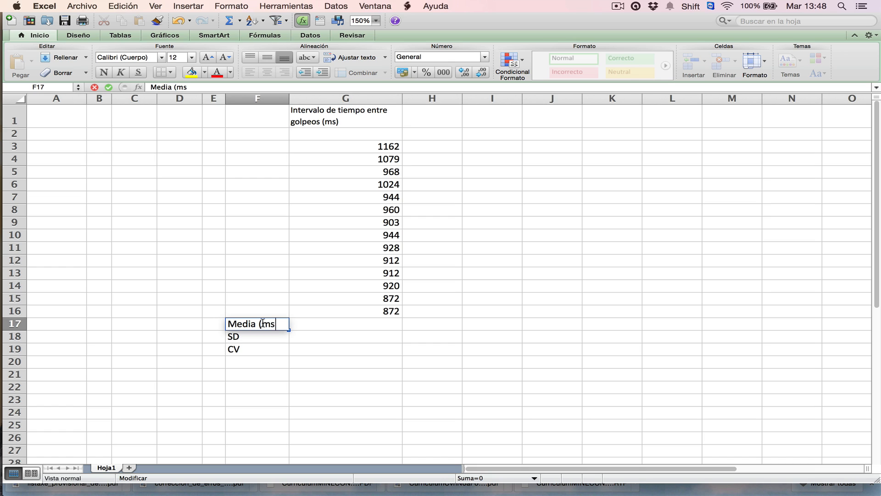
left_click(263, 338)
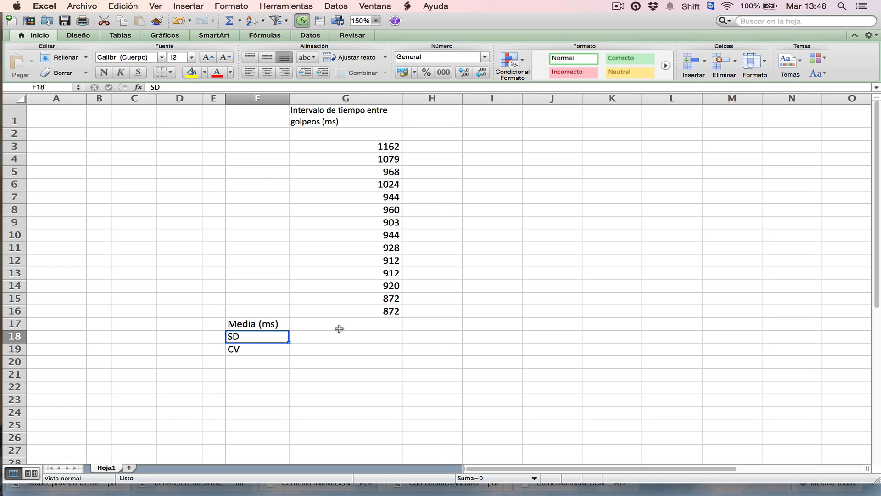
Calculate the mean of the intervals G3:G16 in cell G17 with the PROMEDIO function
left_click(370, 325)
type("=p")
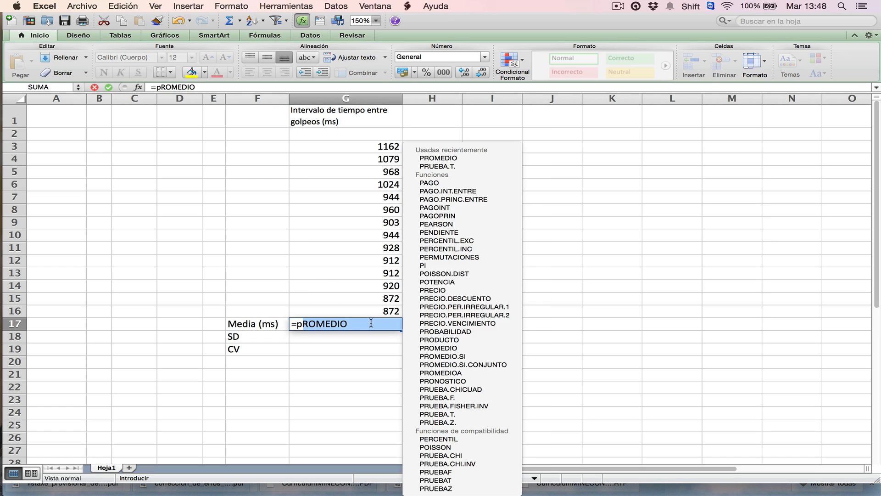
type("romedio(")
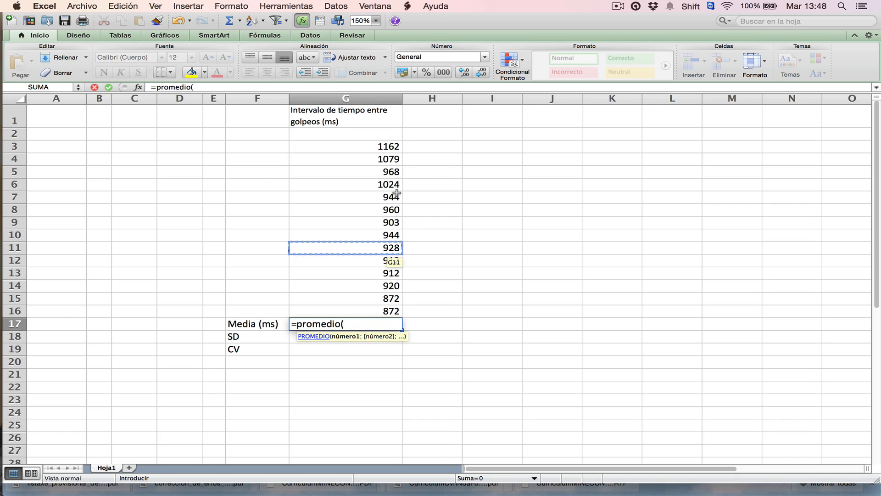
left_click(381, 150)
left_click_drag(382, 151, 390, 307)
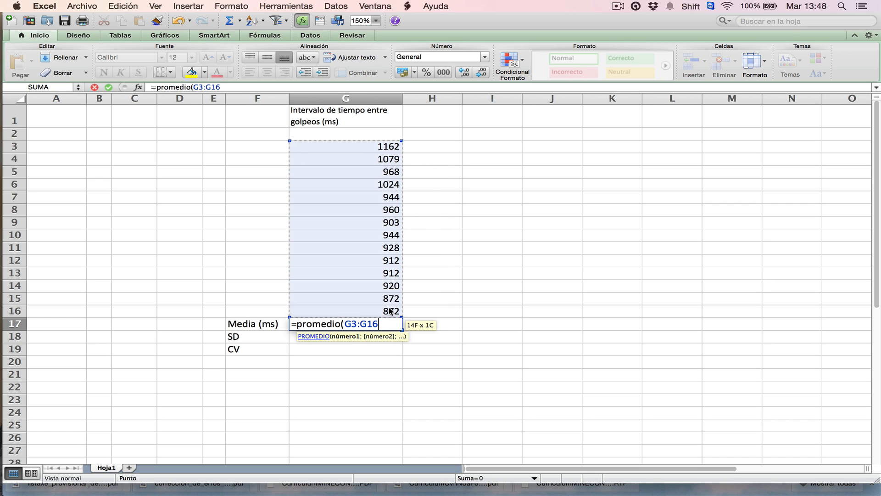
key("Return")
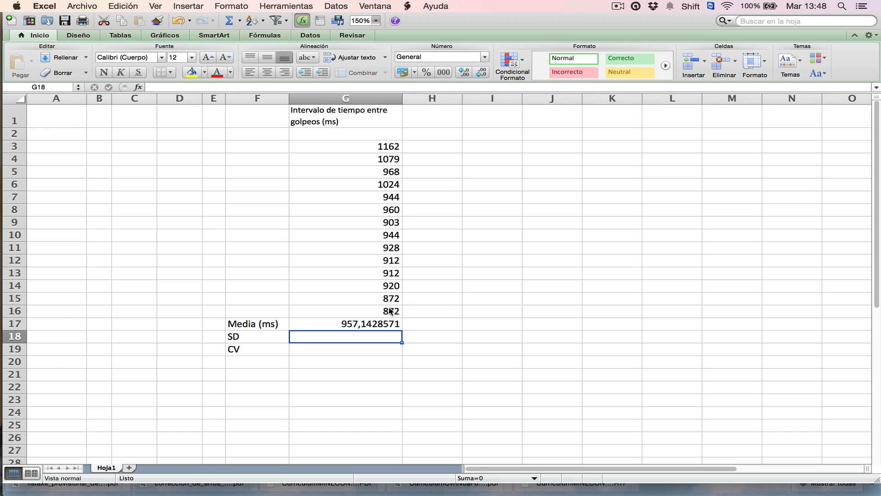
Reduce the mean in G17 to two decimal places
left_click(371, 325)
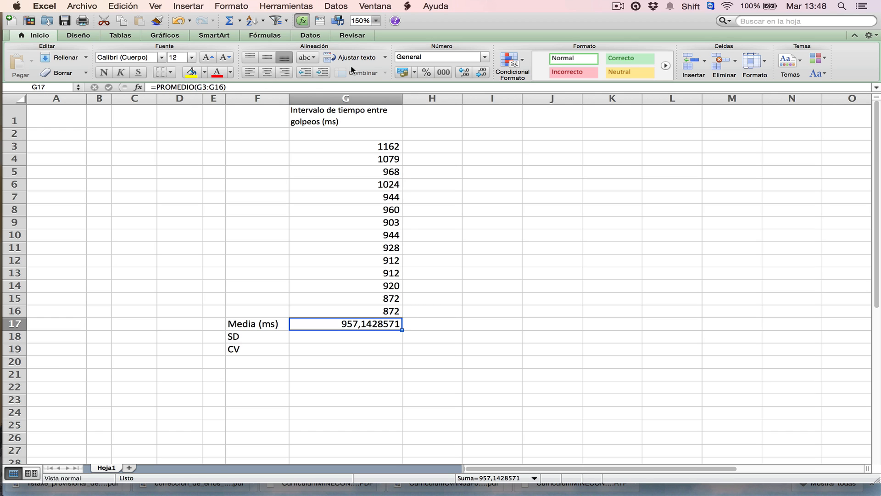
left_click(352, 352)
left_click(360, 327)
left_click(482, 73)
left_click(482, 72)
left_click(482, 72)
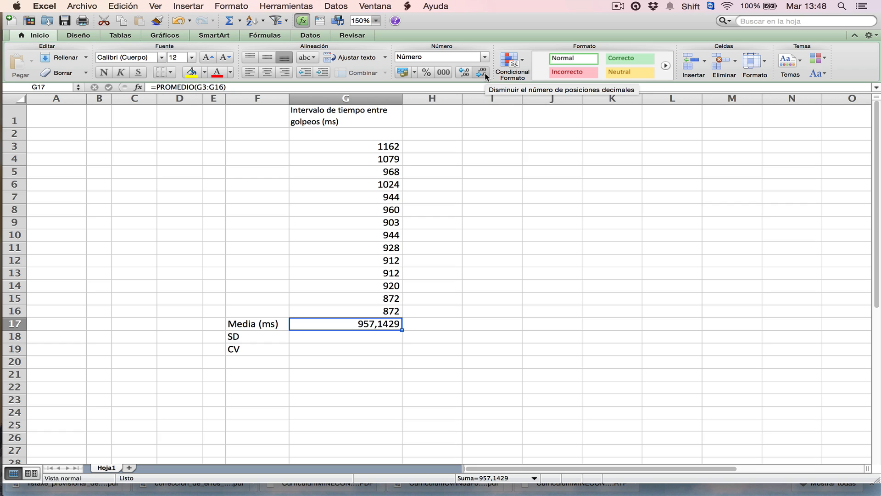
left_click(482, 73)
left_click(485, 75)
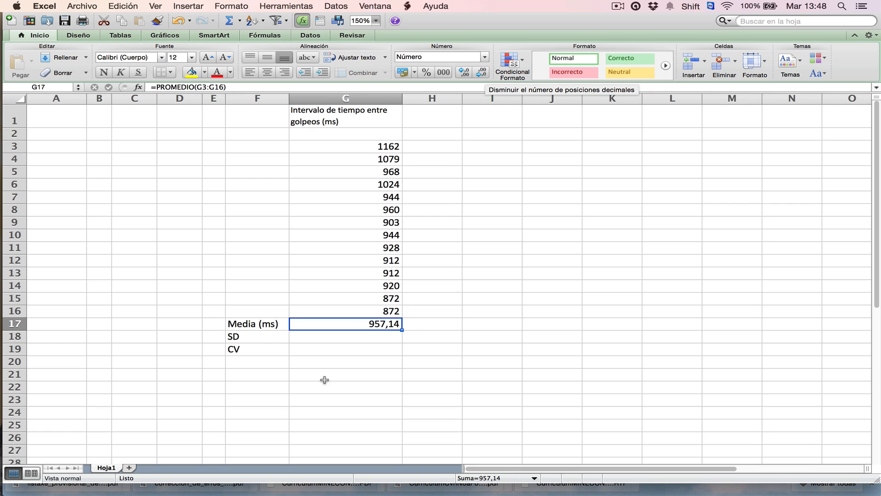
Calculate the standard deviation of the intervals G3:G16 in cell G18 with the DESVEST function
left_click(362, 337)
type("=")
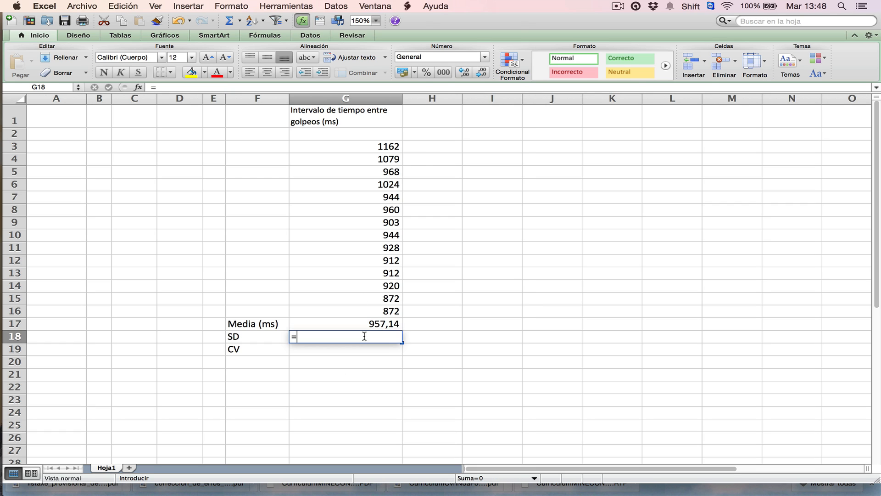
type("desvest(")
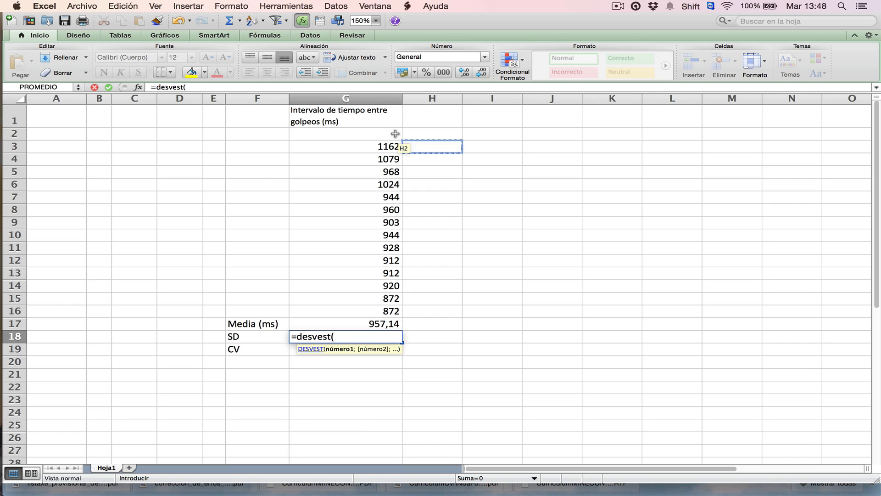
left_click_drag(394, 146, 383, 311)
key("Return")
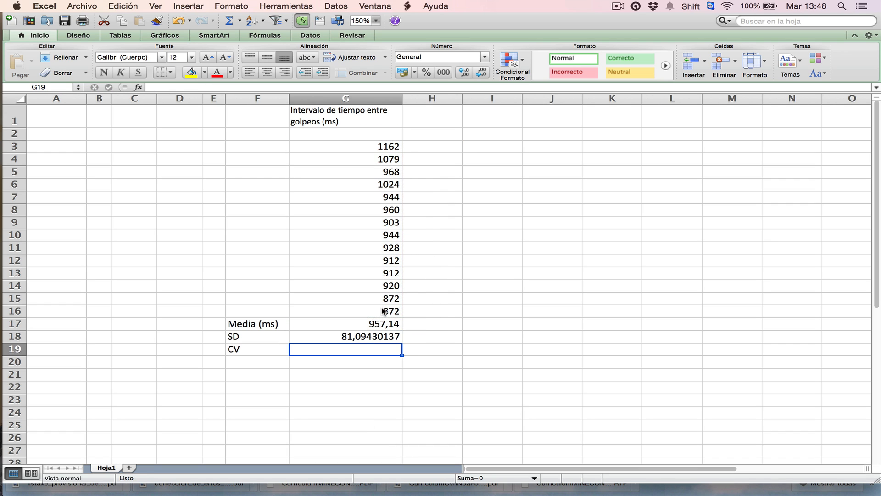
Reduce the standard deviation in G18 to two decimal places
left_click(380, 338)
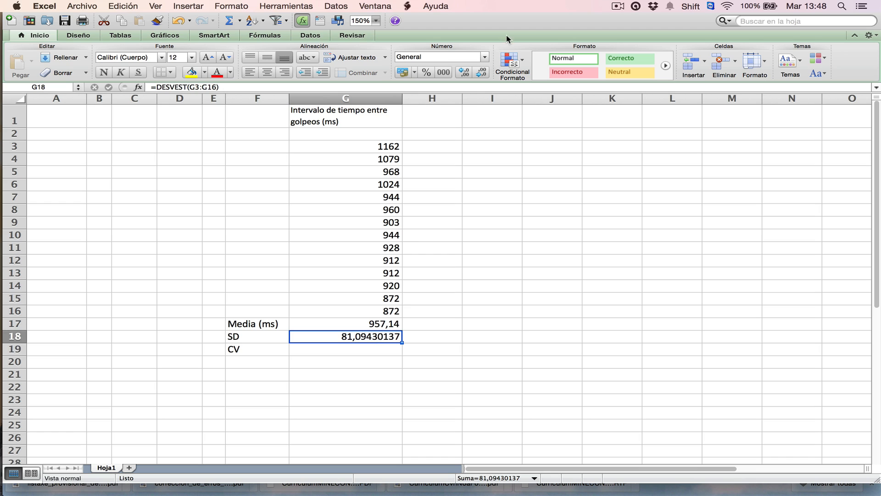
left_click(482, 74)
left_click(482, 73)
left_click(482, 74)
left_click(482, 73)
left_click(482, 73)
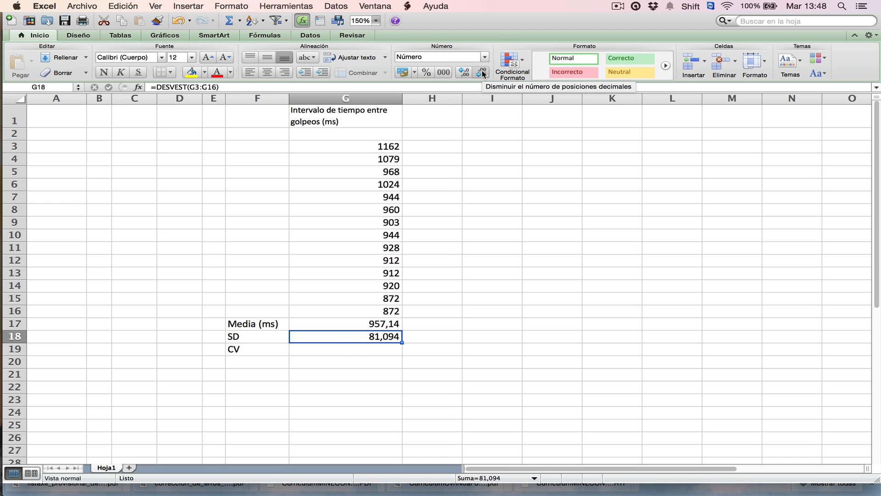
left_click(482, 74)
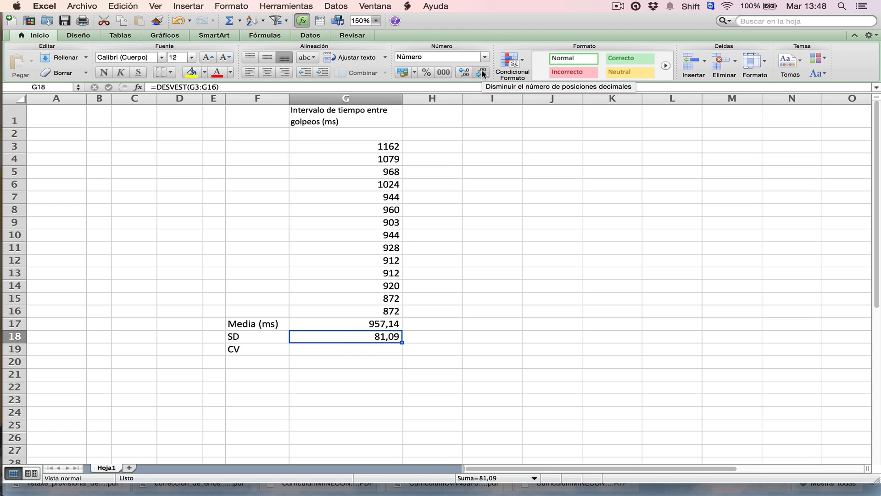
left_click(427, 326)
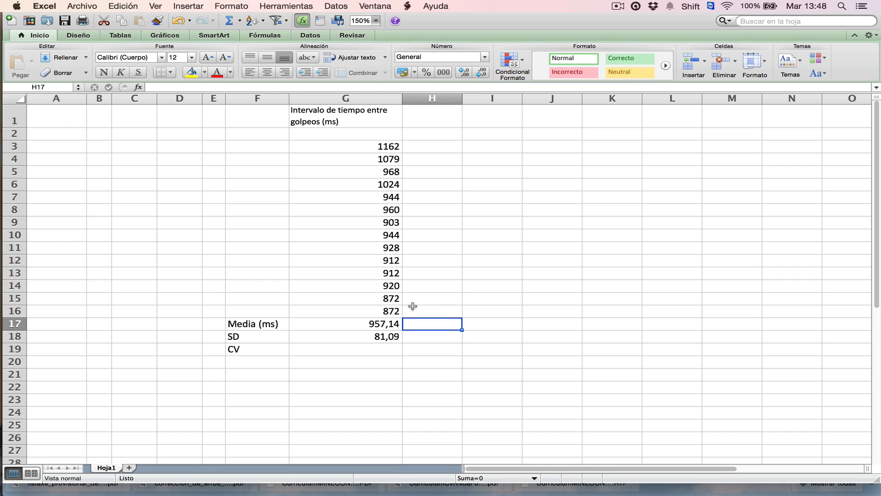
Calculate the coefficient of variation in cell G19 with the formula =G18/G17*100
left_click(375, 352)
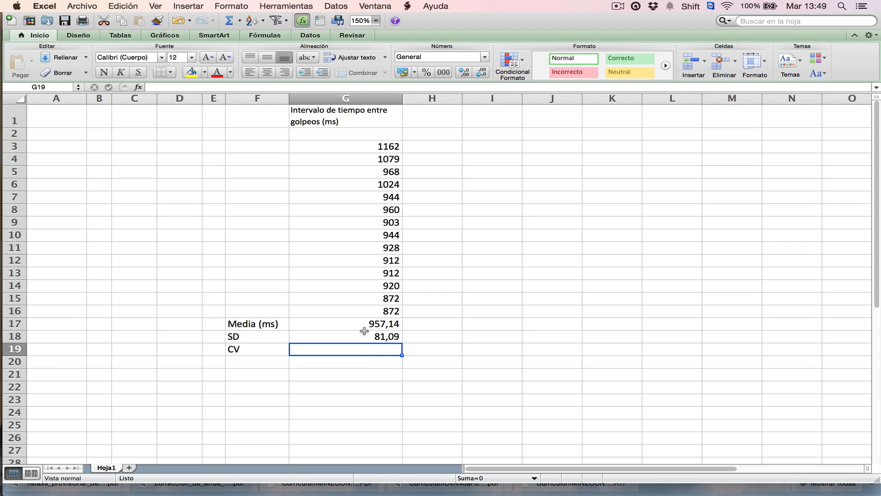
type("=")
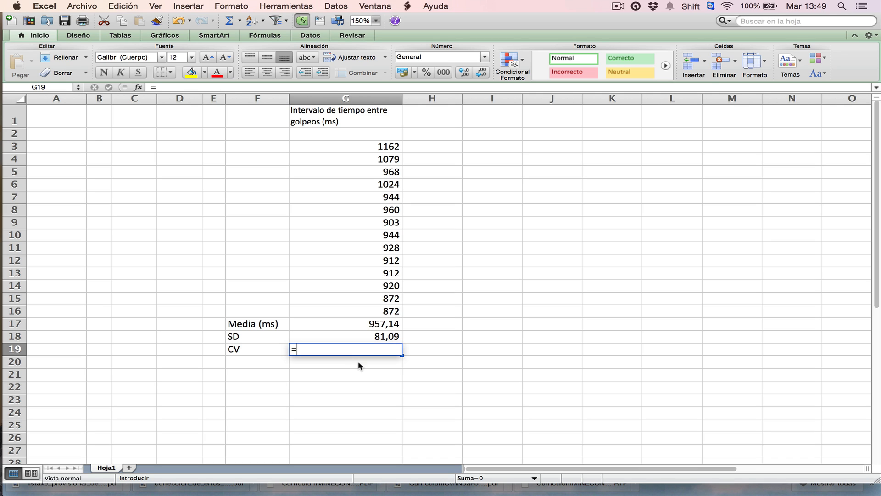
left_click(360, 337)
type("/")
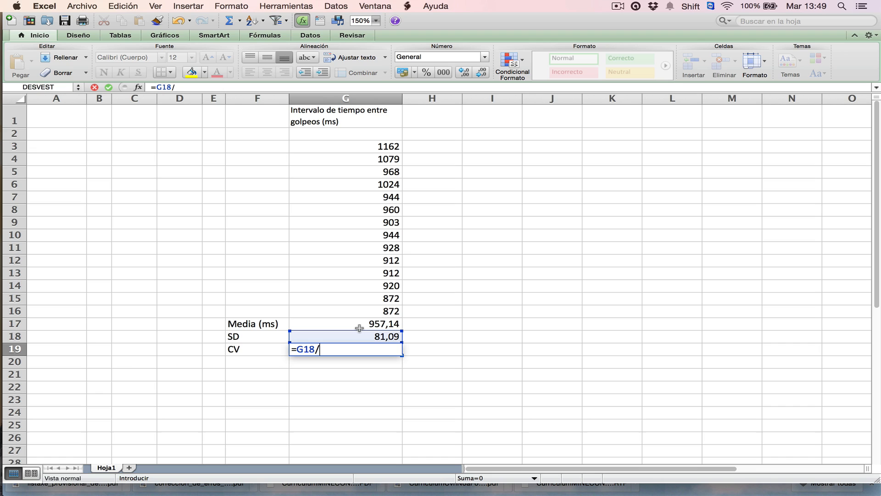
left_click(359, 328)
type("*100")
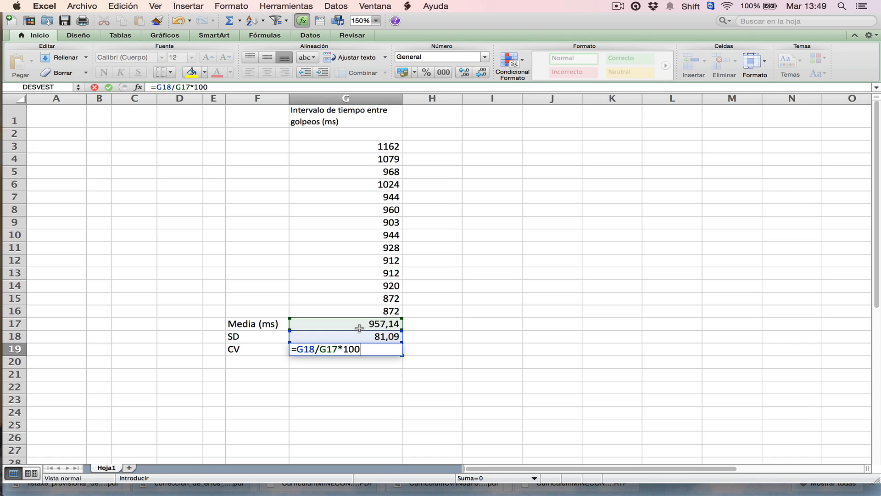
key("Return")
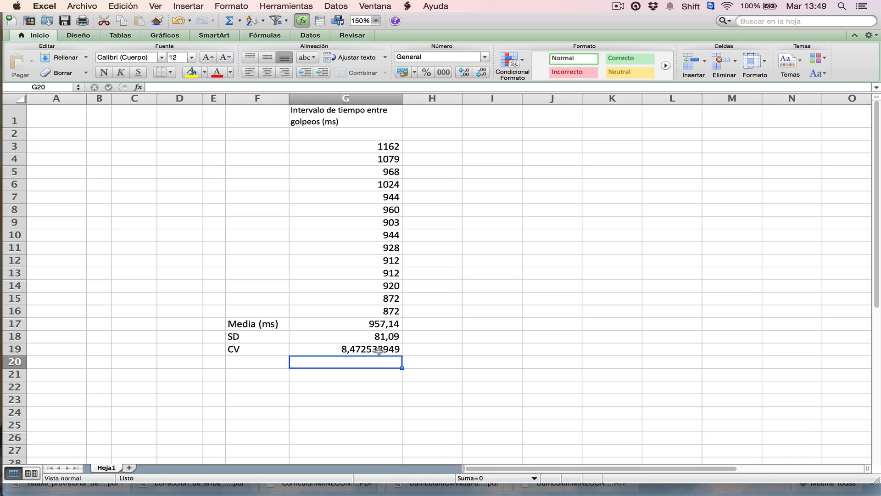
Reduce the coefficient of variation in G19 to two decimal places
left_click(378, 350)
left_click(483, 73)
left_click(484, 72)
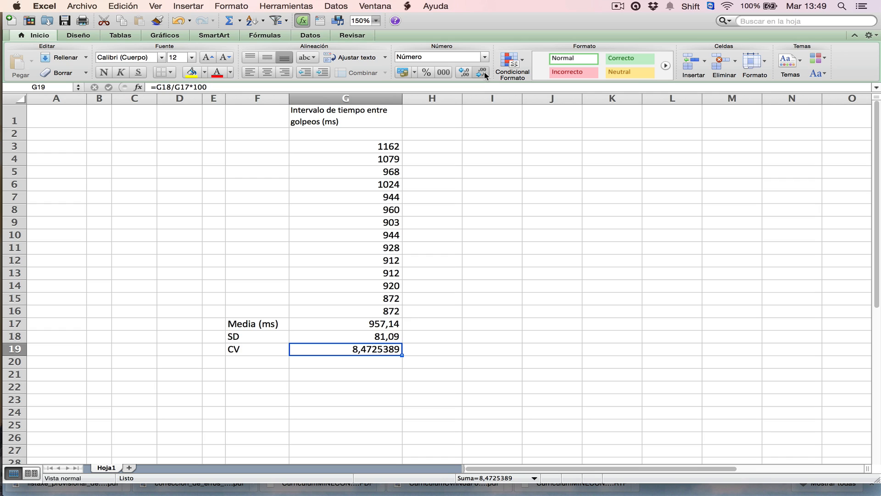
left_click(483, 72)
left_click(484, 73)
left_click(482, 73)
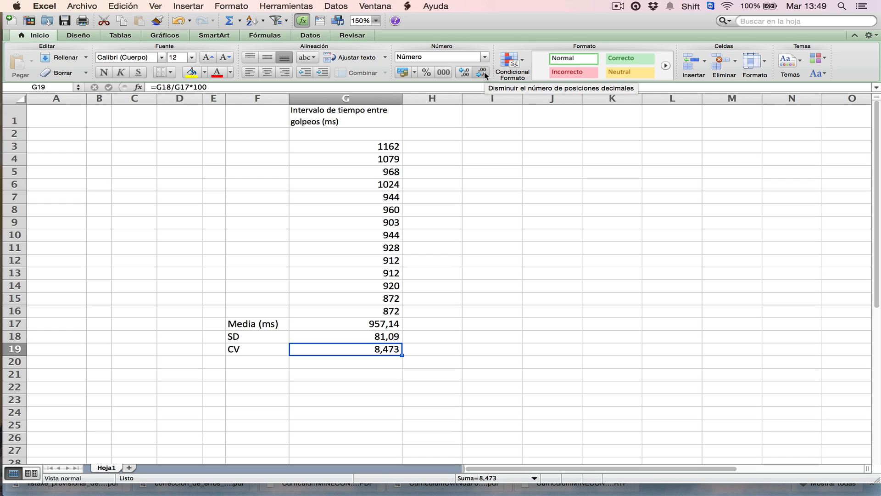
left_click(482, 72)
left_click(501, 321)
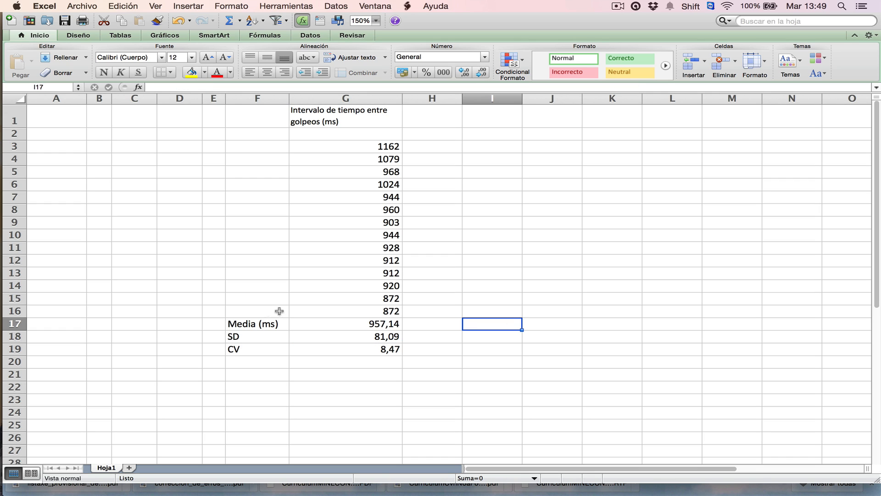
Make the statistics labels and their values in F17:G19 bold
left_click_drag(252, 327, 379, 351)
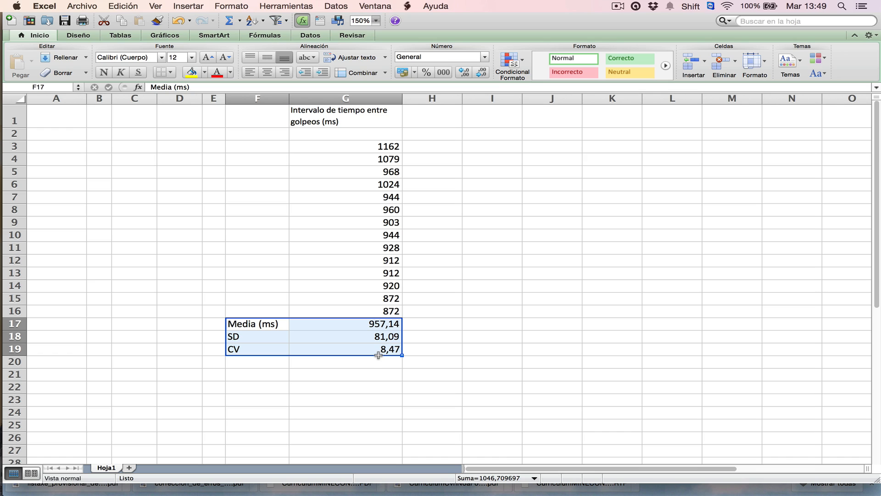
left_click(104, 72)
left_click(498, 370)
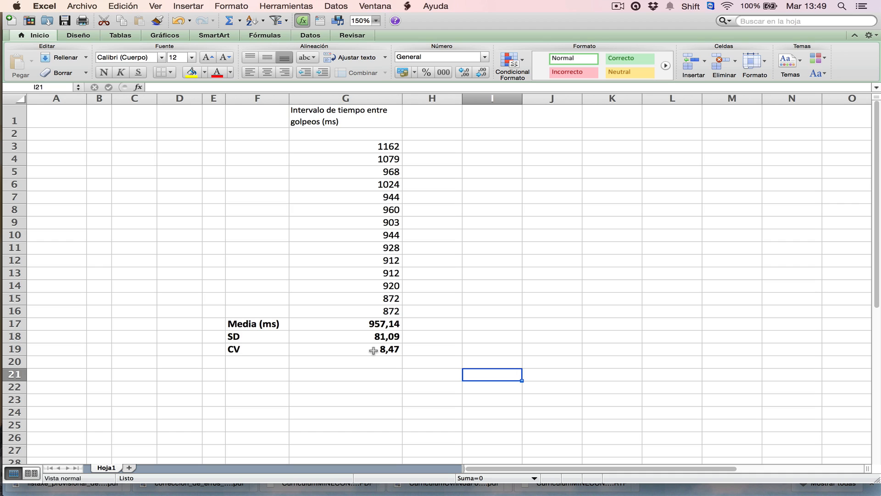
Enter the label "Frecuencia de golpeo (Hz)" in cell I17 and wrap its text
left_click(380, 325)
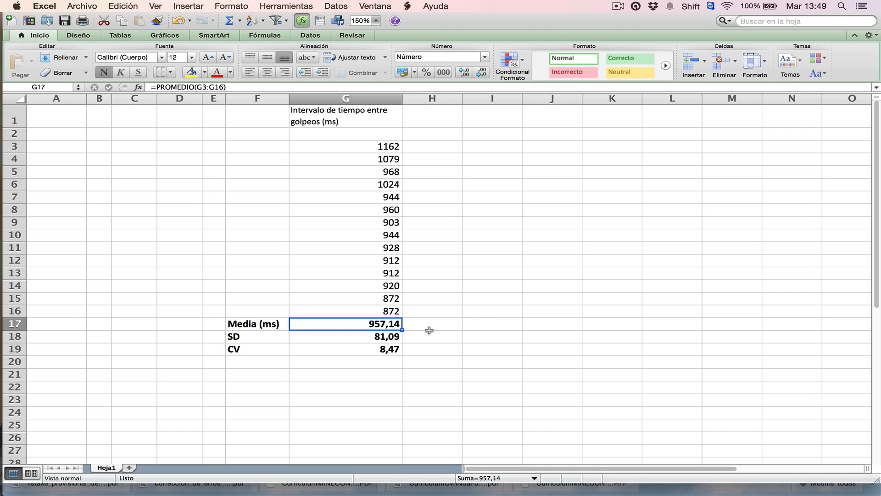
left_click(488, 325)
type("Hz")
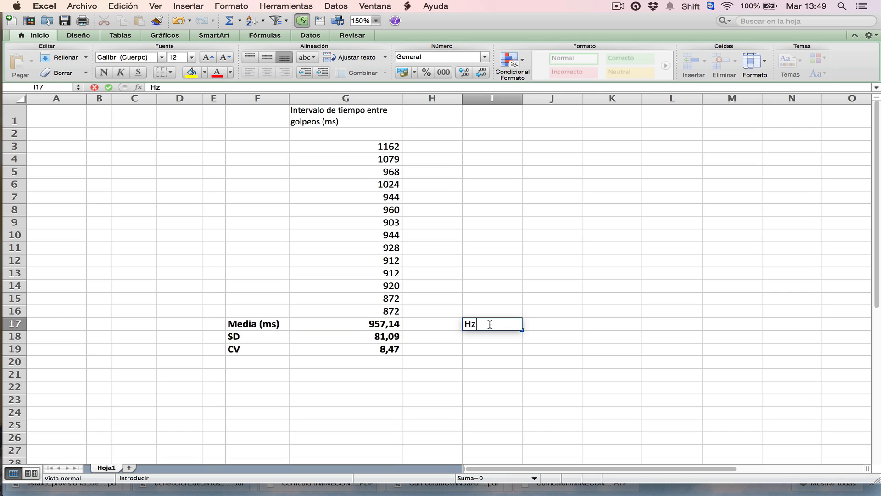
key("BackSpace")
key("BackSpace")
type("Frecuencia de ")
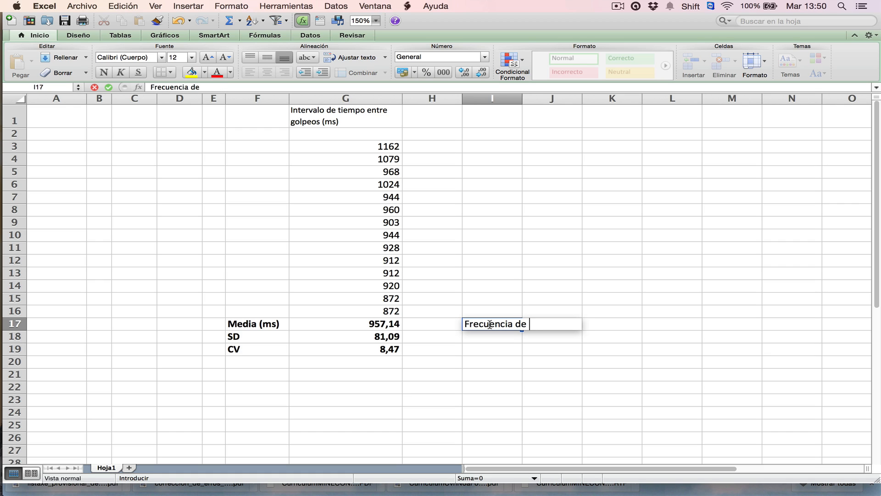
type("golpeo (Hz)")
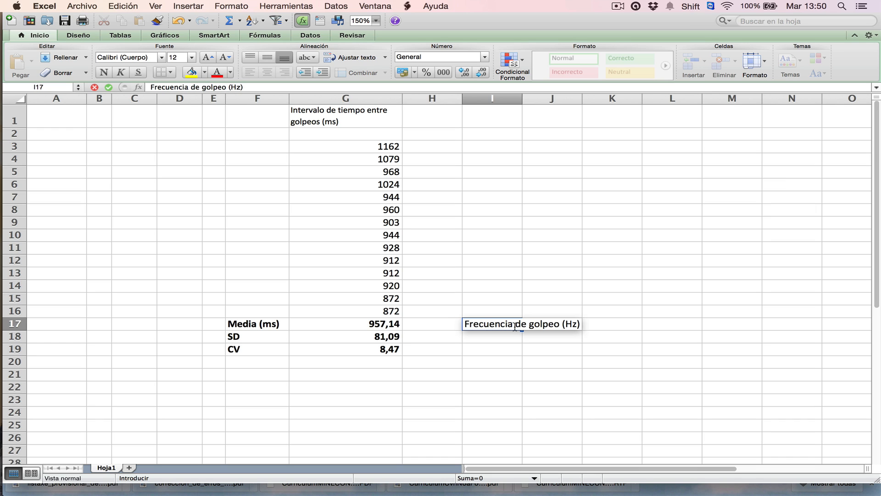
left_click(383, 57)
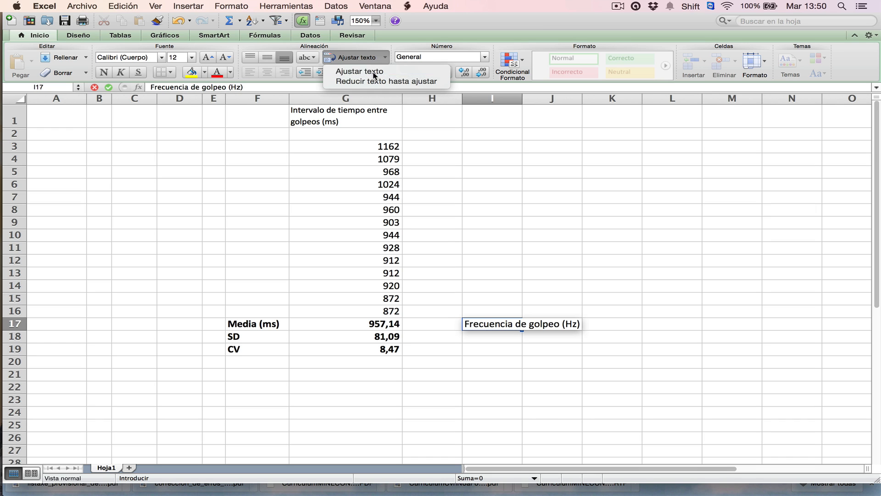
left_click(427, 72)
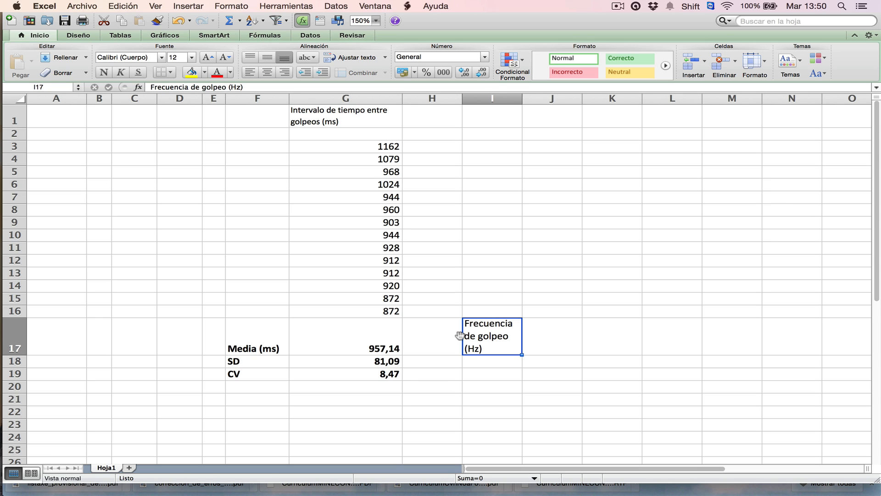
Move the tapping frequency label from I17 to F21, below the statistics, and select G21 beside it
left_click_drag(466, 335, 255, 402)
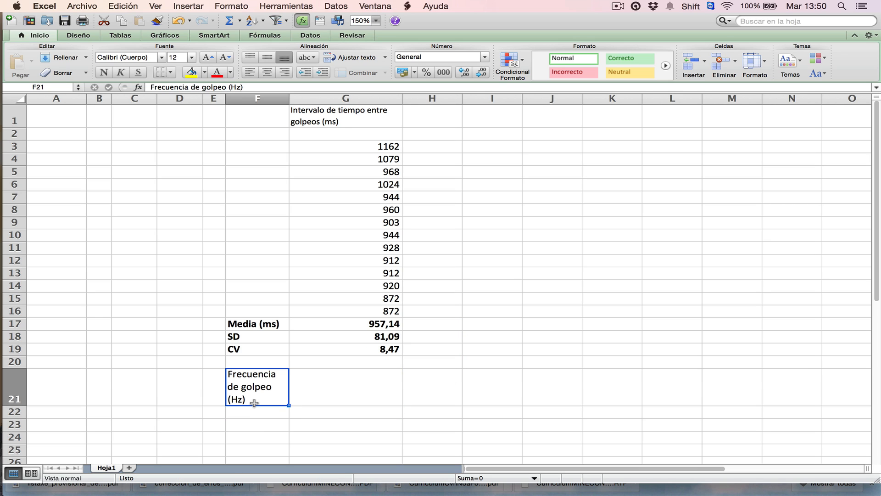
left_click(516, 328)
left_click(383, 382)
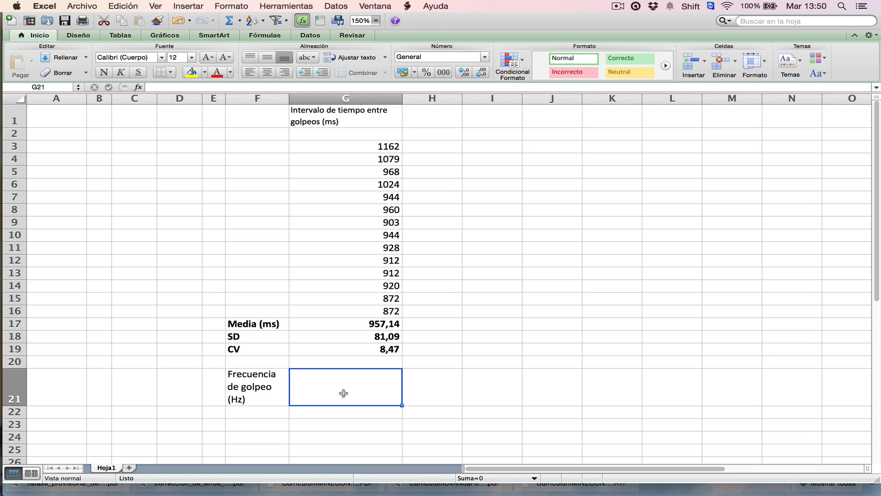
Calculate the tapping frequency in Hz in G21 with the formula =1000/G17
type("=")
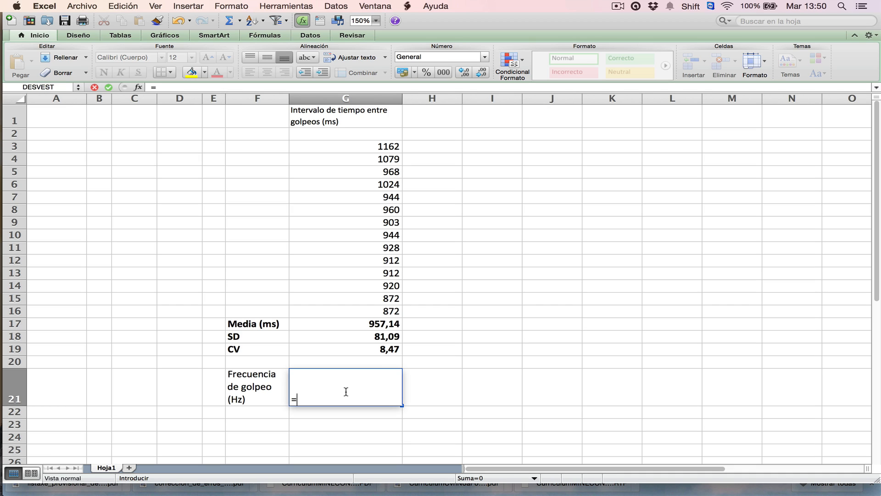
type("1000/")
left_click(362, 324)
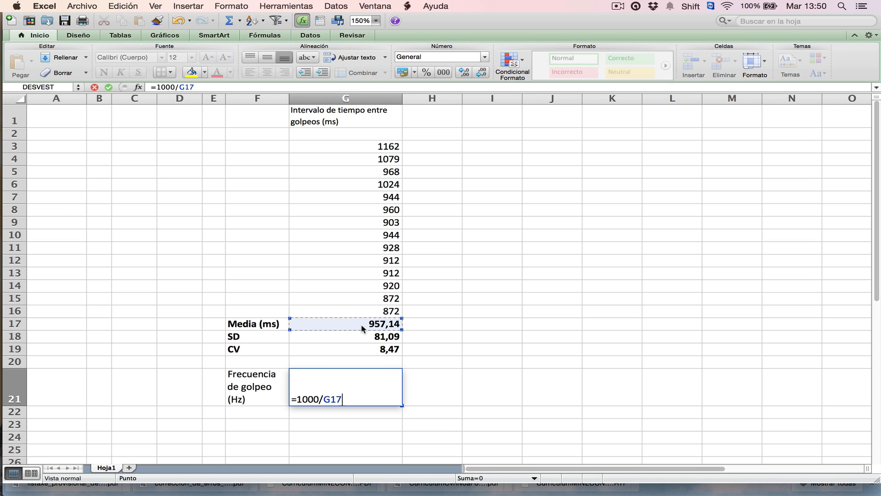
key("Return")
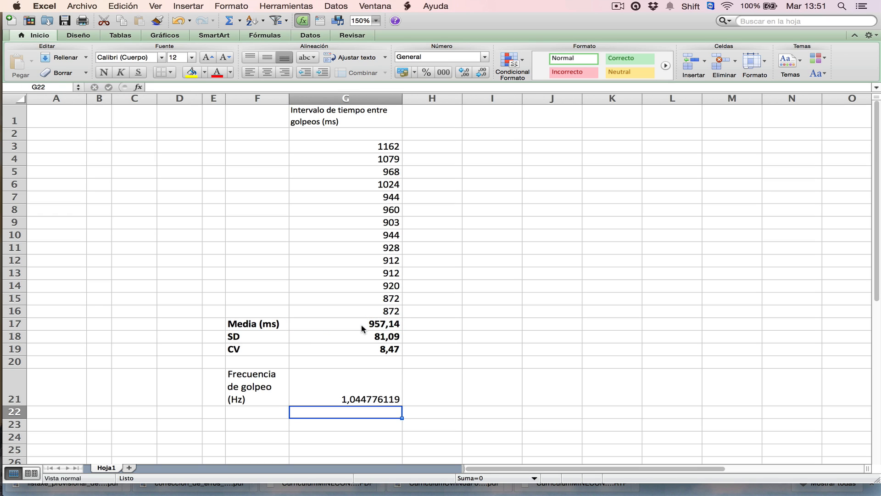
Top-align the tapping frequency value in G21 and make it bold
left_click(373, 389)
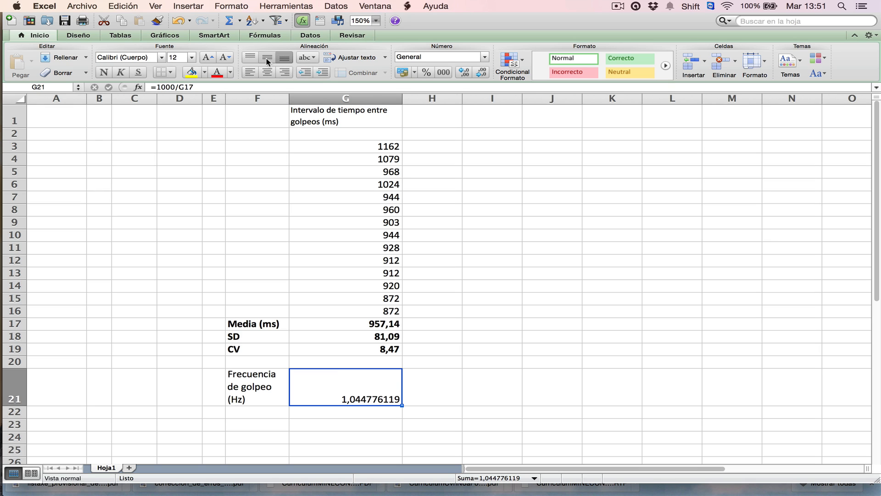
left_click(250, 57)
left_click(104, 72)
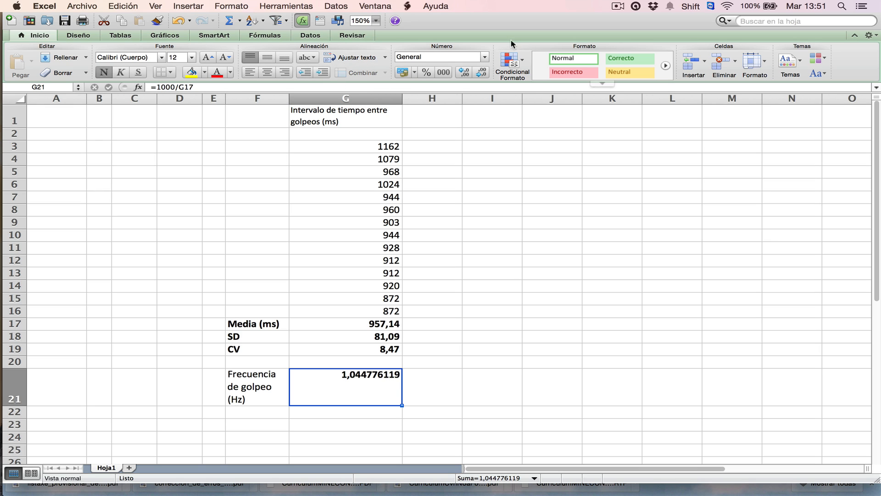
Reduce the tapping frequency in G21 to two decimal places
left_click(482, 74)
left_click(482, 73)
left_click(484, 75)
left_click(484, 75)
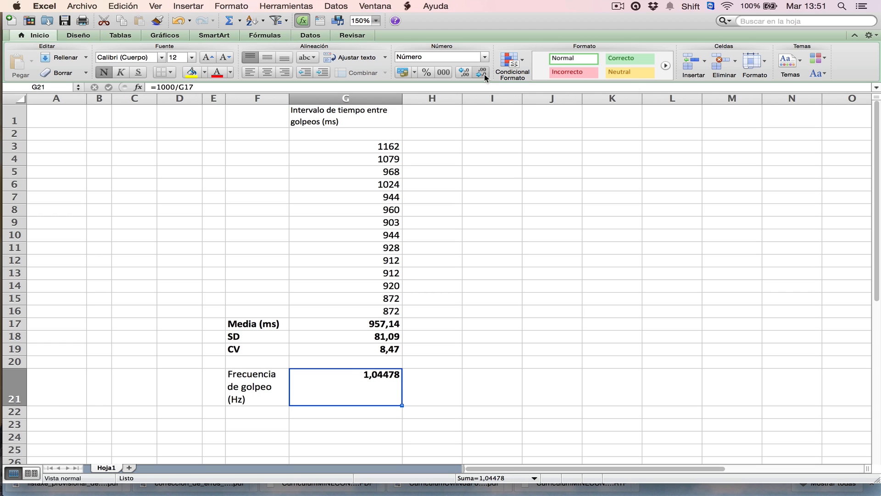
left_click(485, 74)
left_click(482, 74)
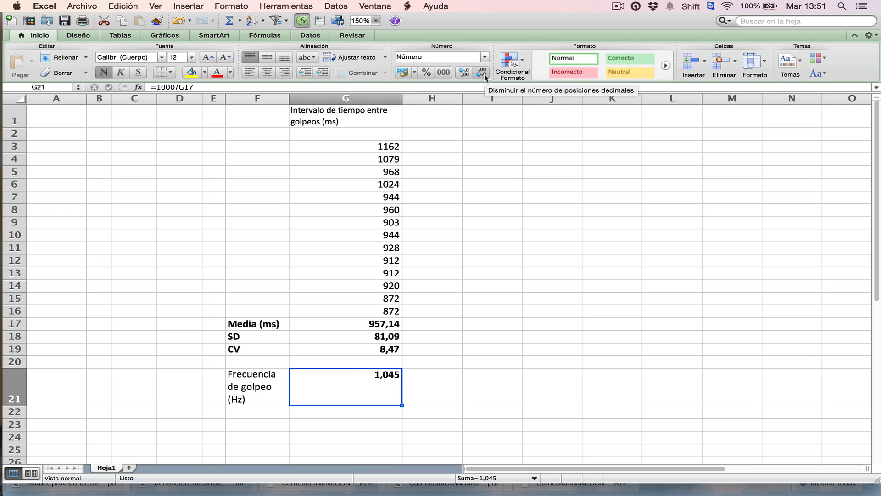
left_click(482, 73)
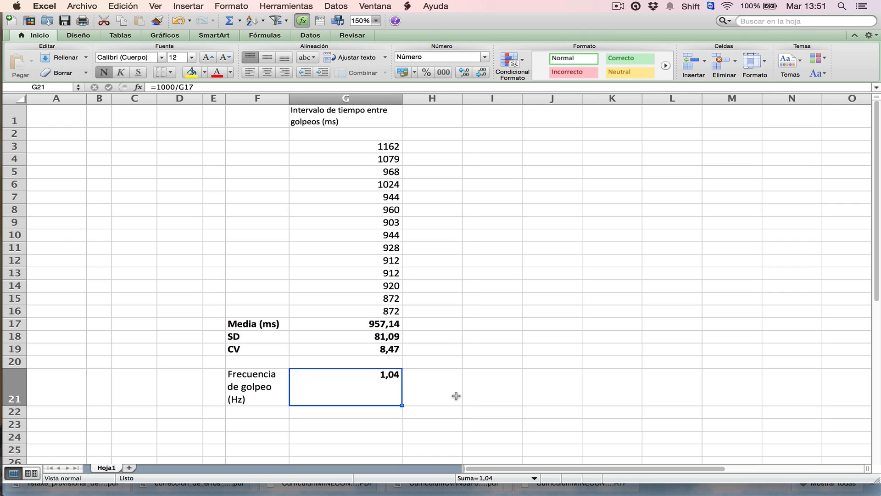
left_click(446, 359)
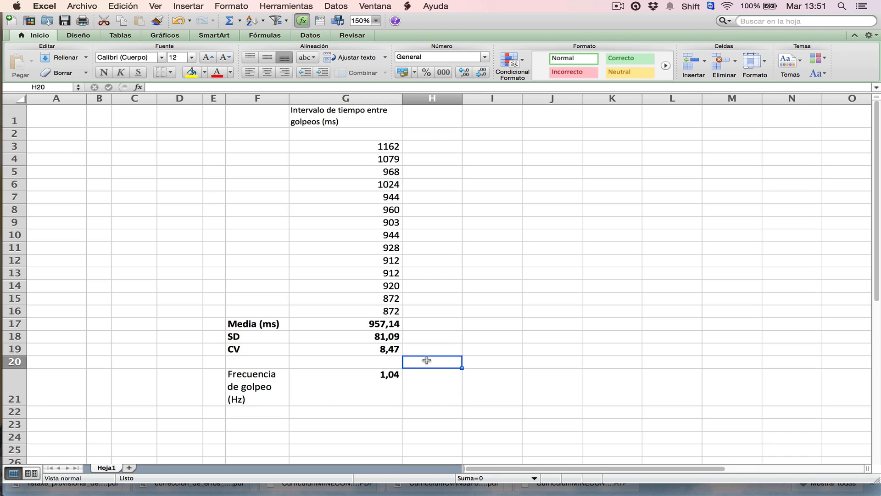
Enter the label "Frecuencia de golpeo (bp/min)" in cell F22, below the Hz label
left_click(244, 414)
type("Fre")
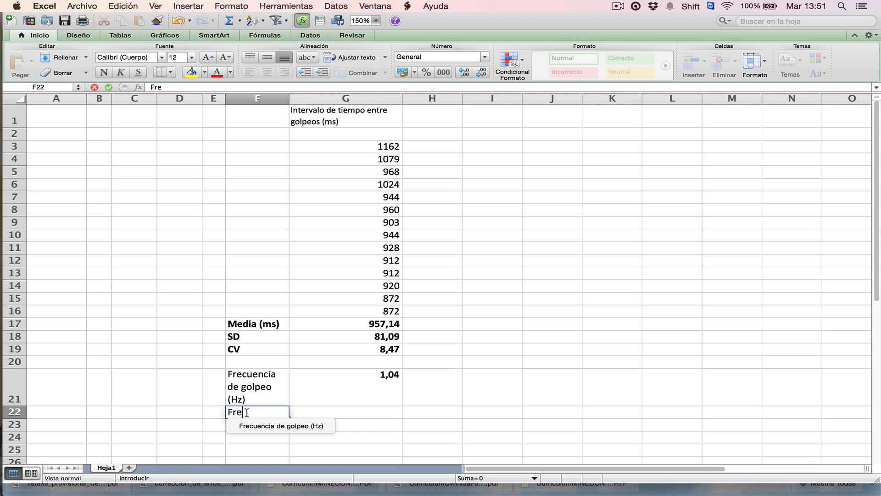
type("cuencia de")
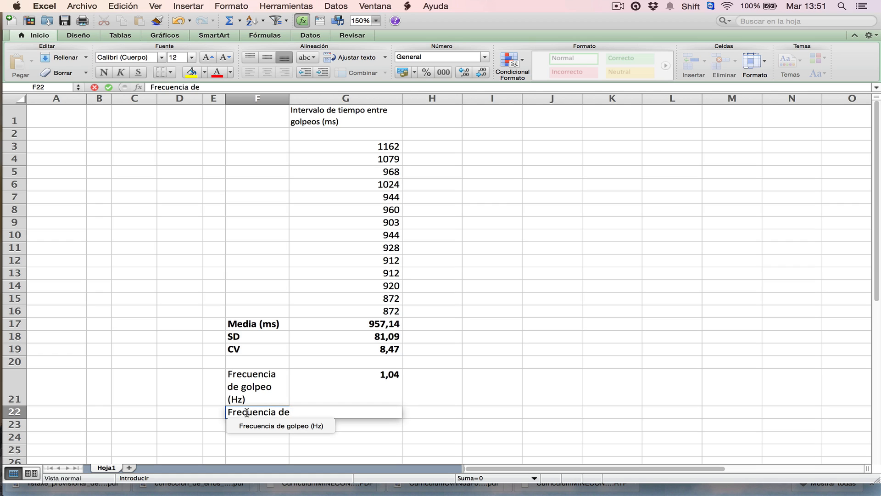
type(" golpeo (bp")
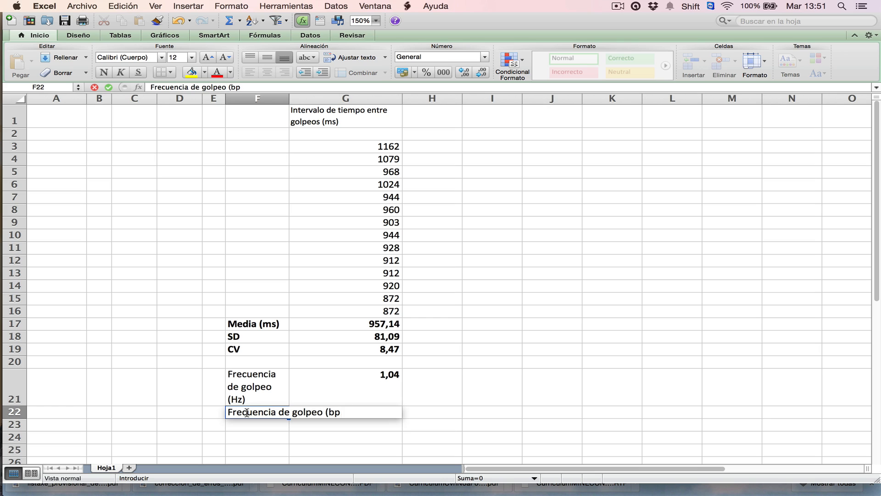
type("/min)")
left_click(442, 411)
Wrap the text of the bp/min label in F22 and make the Hz label in F21 bold
left_click(266, 416)
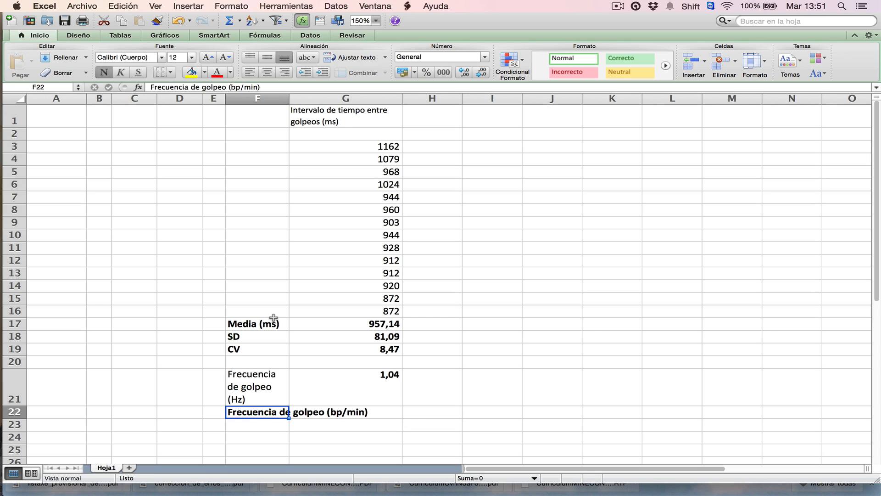
left_click(384, 56)
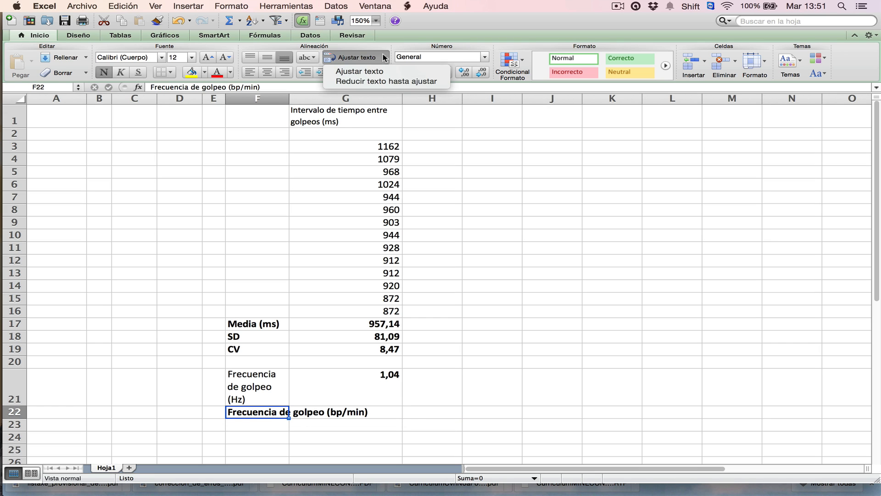
left_click(366, 73)
left_click(280, 397)
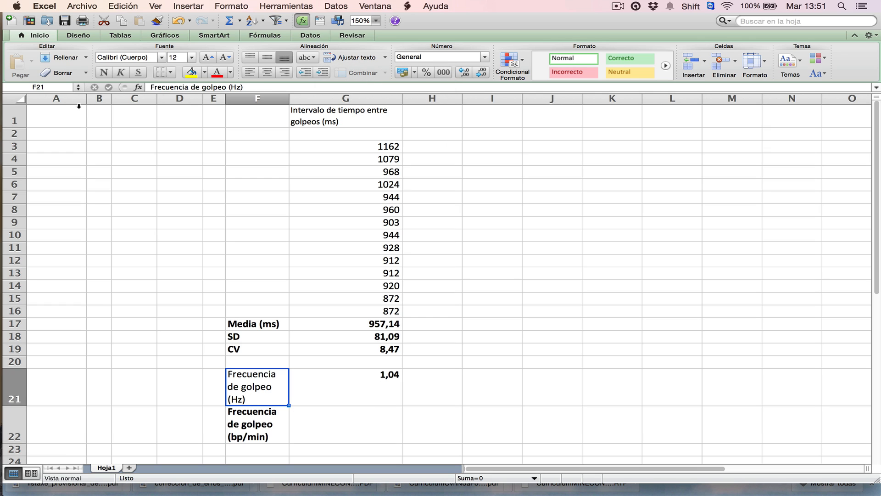
left_click(104, 73)
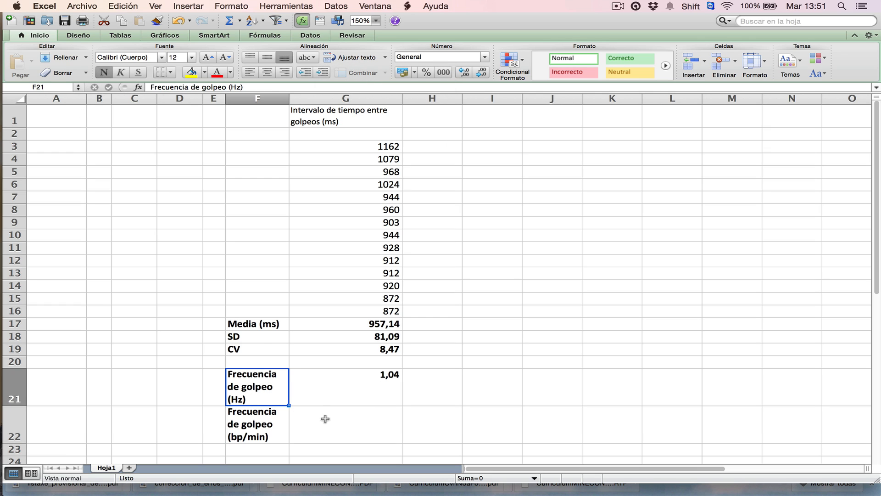
Calculate the tapping frequency per minute in G22 with the formula =60*G21
left_click(341, 421)
key("Up")
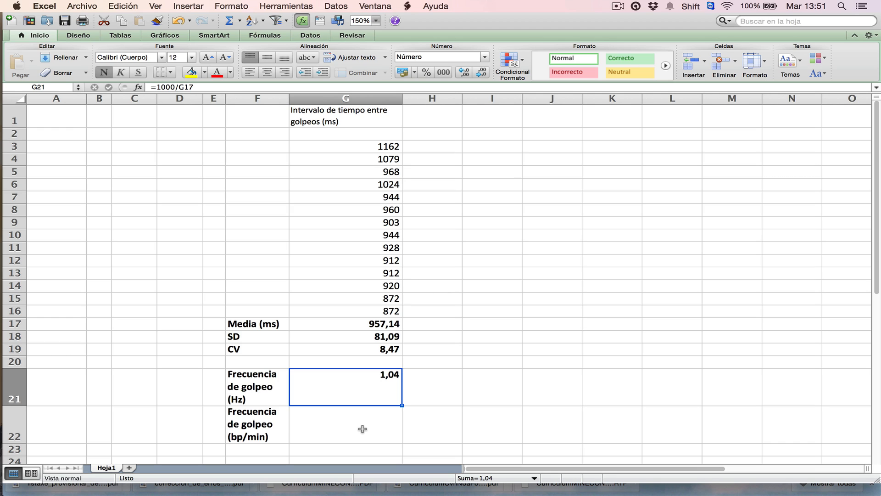
left_click(362, 429)
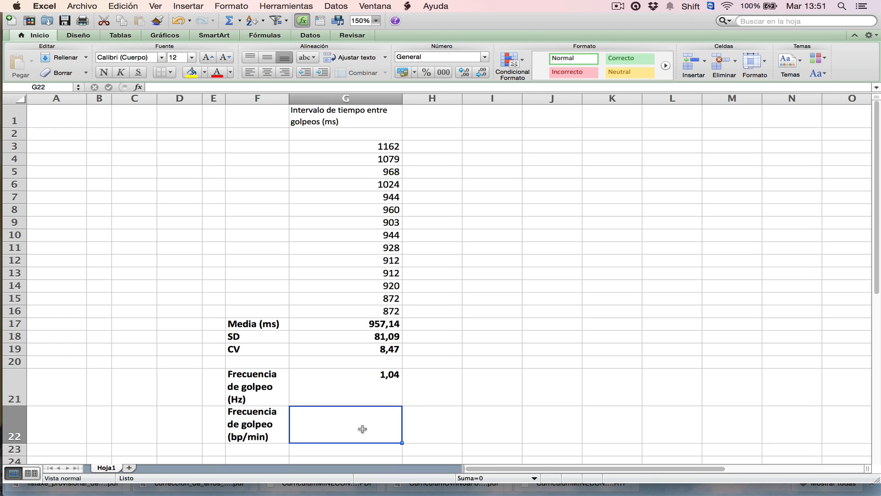
type("=")
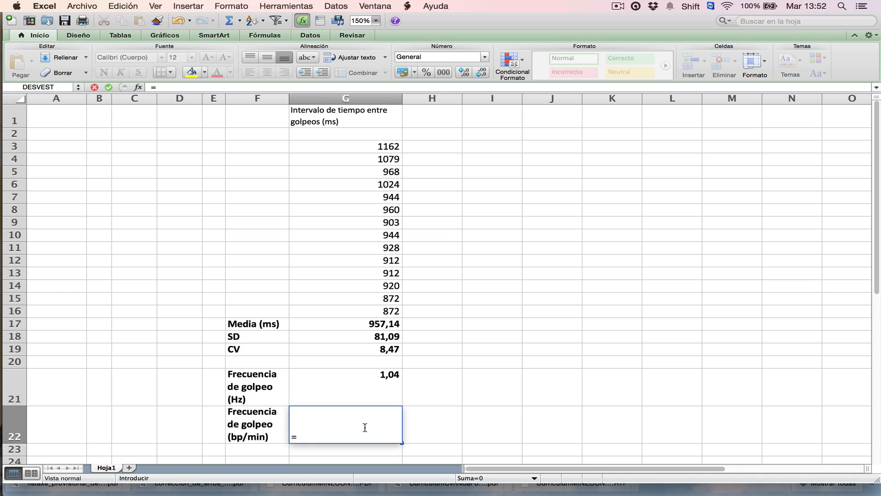
type("60*")
left_click(360, 391)
left_click(108, 86)
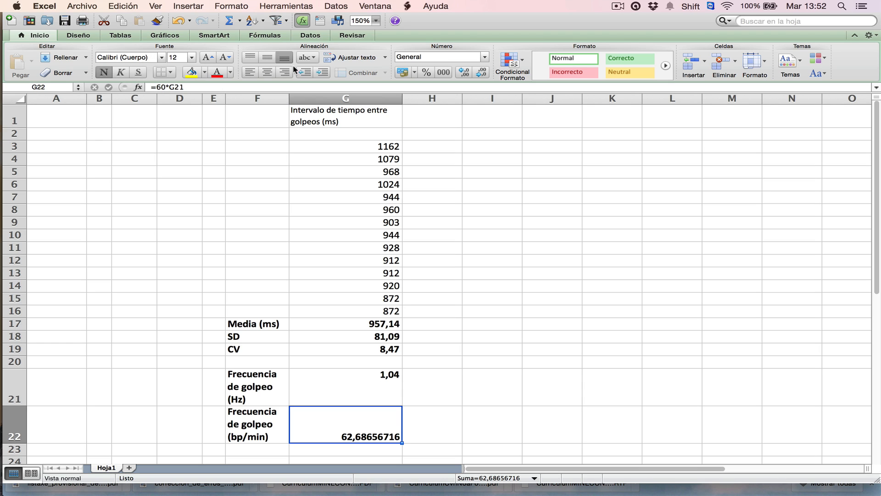
Top-align the per-minute frequency value in G22
left_click(373, 58)
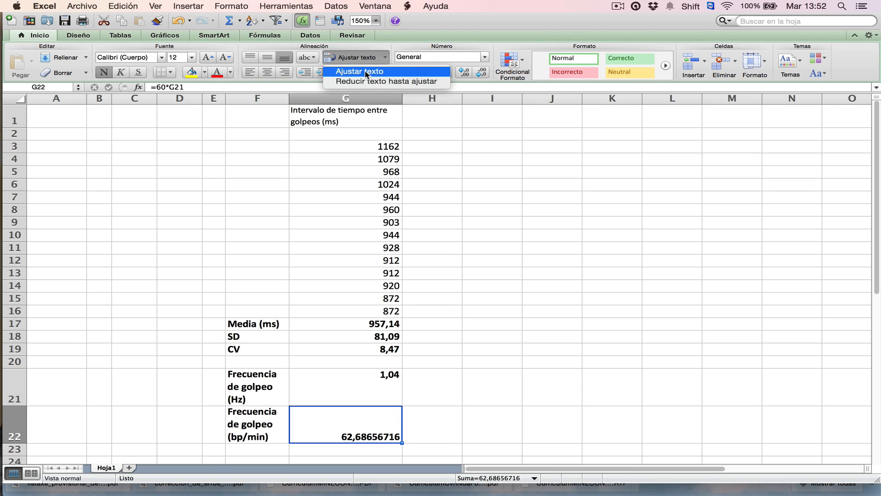
left_click(250, 56)
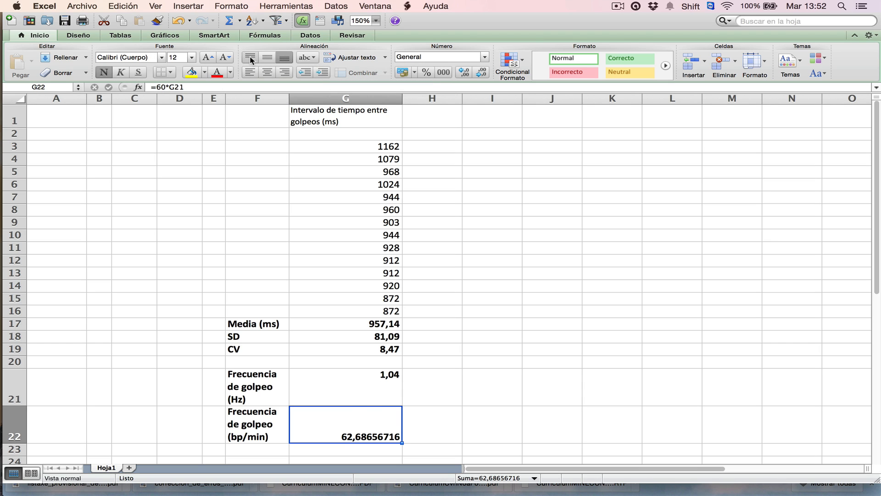
left_click(249, 56)
Reduce the per-minute tapping frequency in G22 to two decimal places
left_click(481, 73)
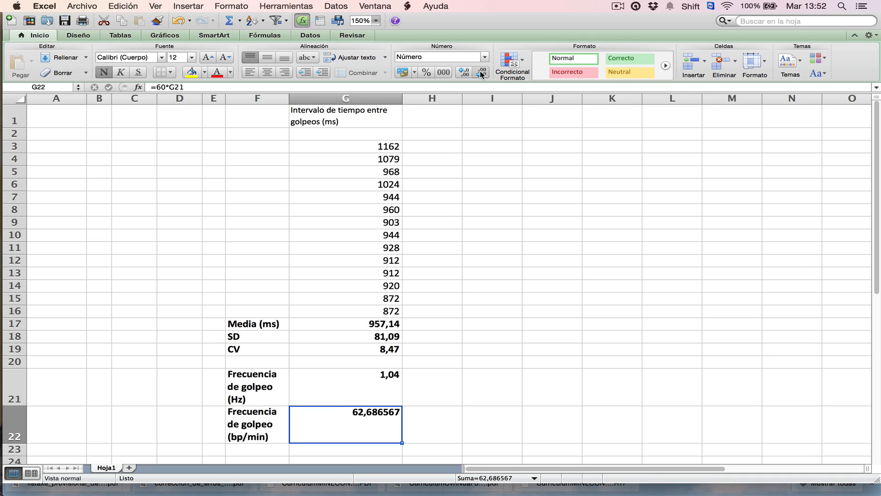
left_click(481, 73)
left_click(481, 73)
left_click(481, 72)
left_click(481, 73)
left_click(481, 72)
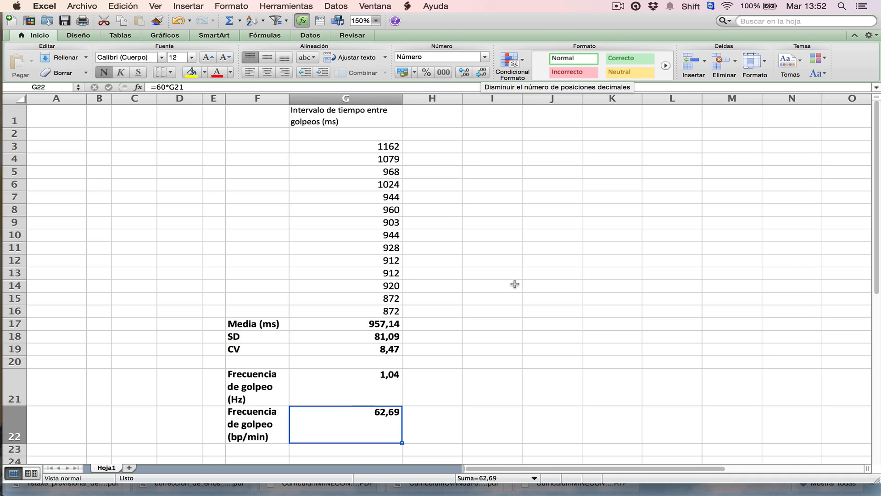
left_click(466, 273)
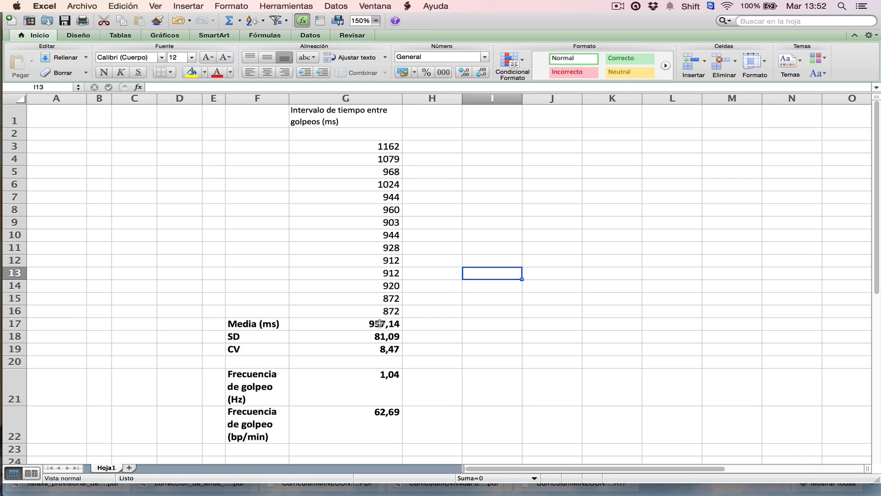
Review the frequencies in G21 and G22, the coefficient of variation in G19, and the individual time intervals from G3 down to G14
left_click(366, 381)
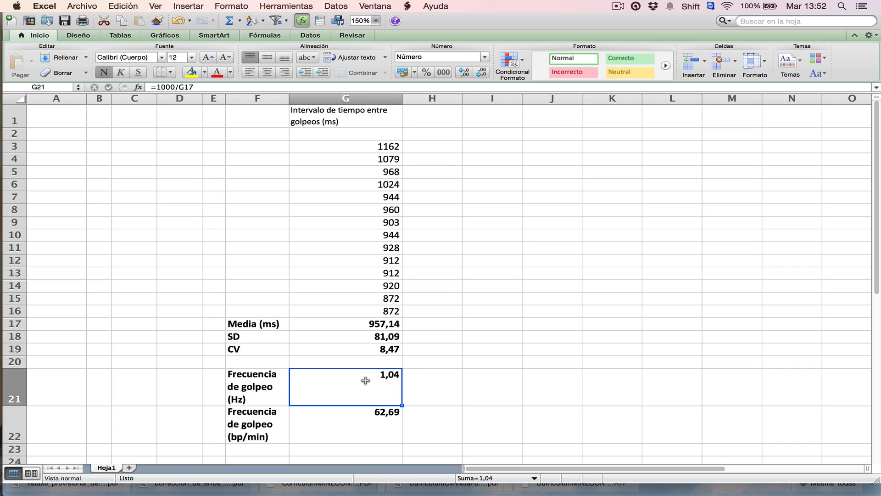
key("Down")
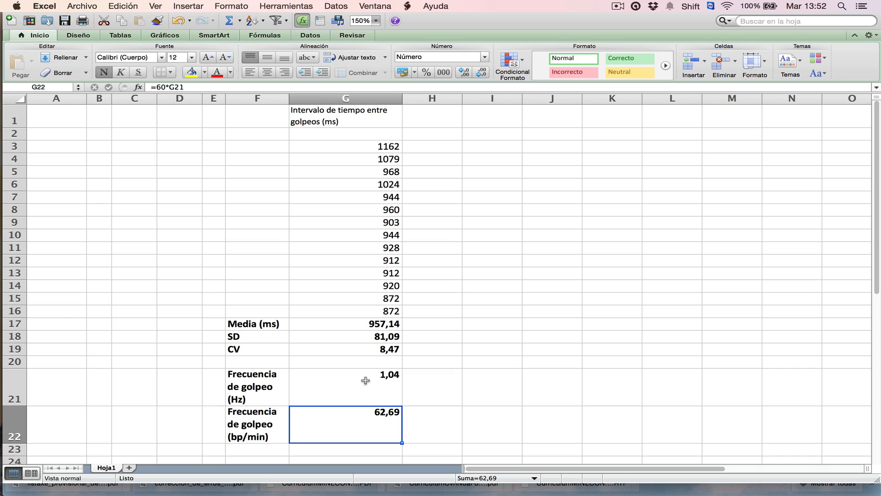
left_click(530, 324)
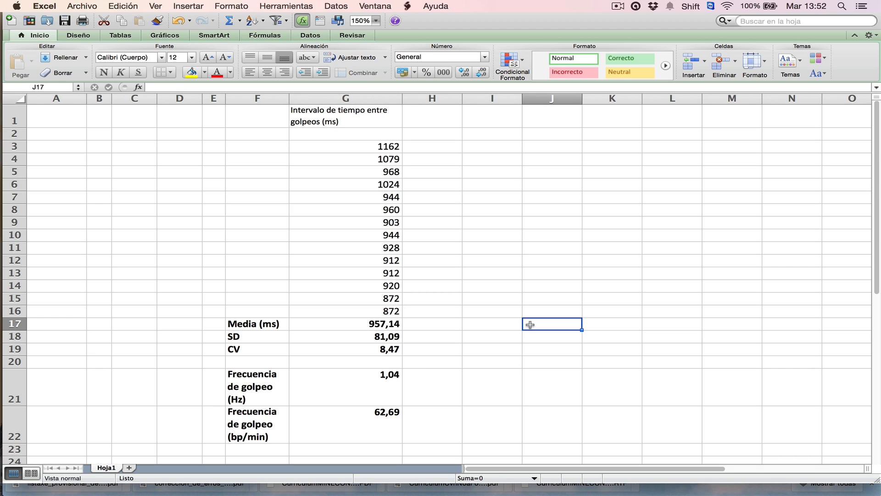
left_click(375, 349)
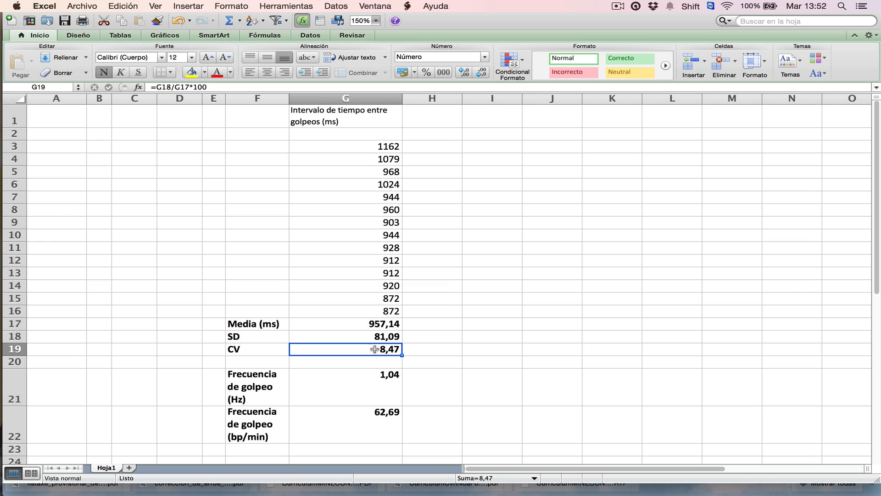
left_click(375, 149)
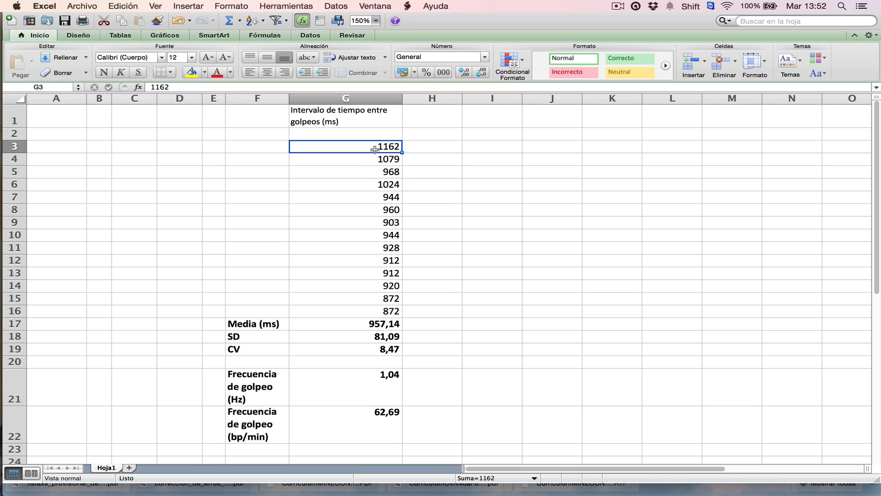
key("Down")
key("Down")
key("Down")
key("Down")
key("Down")
key("Down")
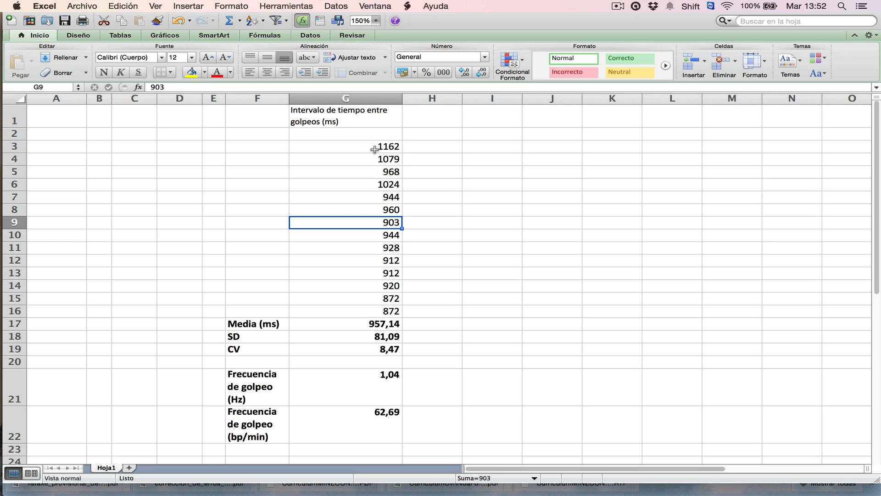
key("Down")
key("Down")
key("Down")
key("Down")
key("Down")
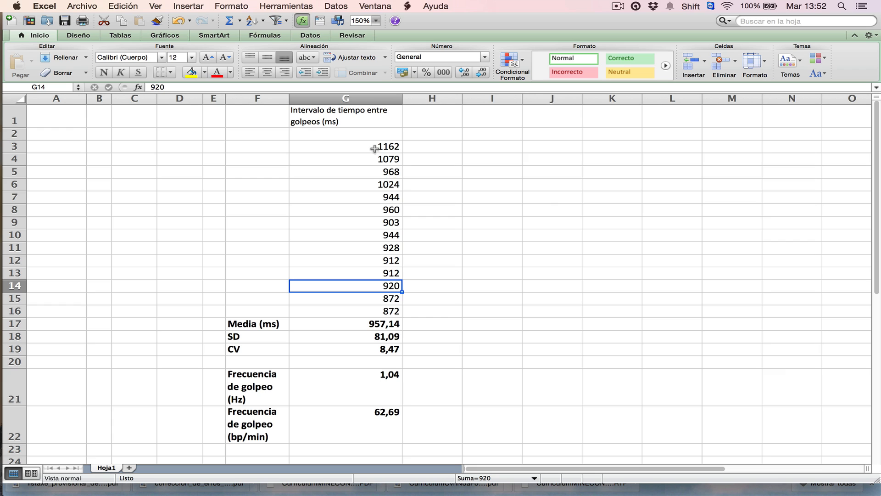
left_click(549, 192)
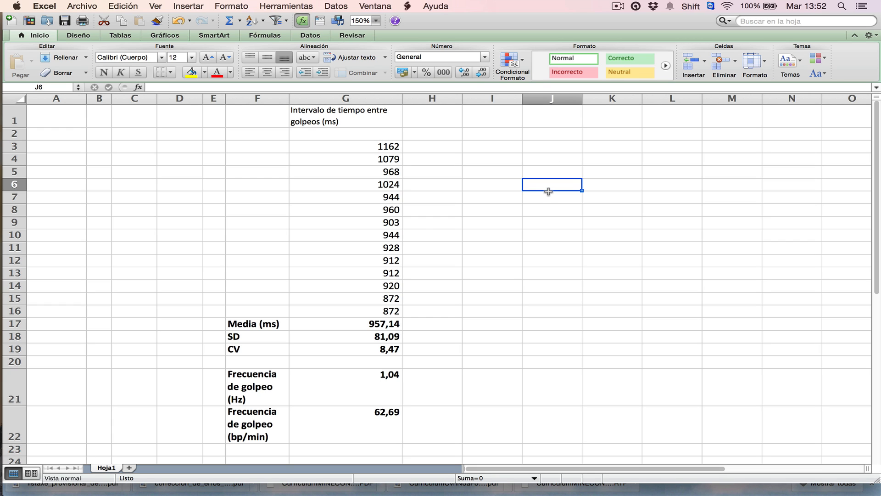